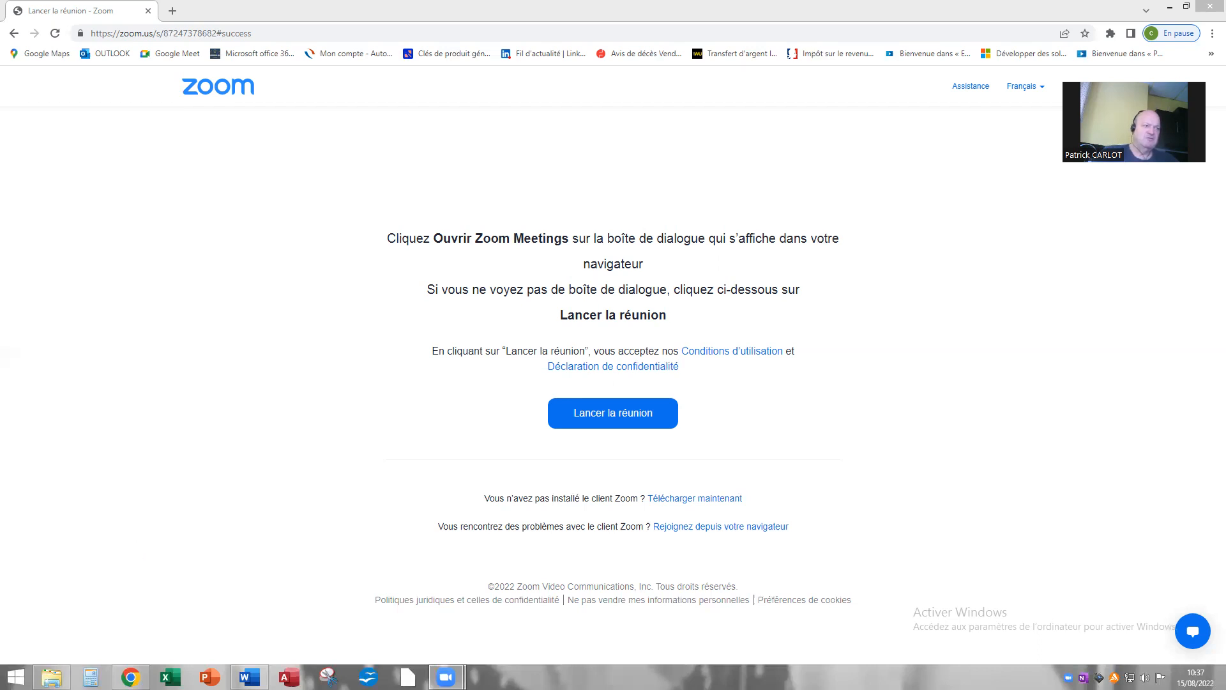
# Open the PDF "test de postionnement Excel" from the TESTS ECRITS folder and reduce its display zoom to 80%
pyautogui.click(52, 677)
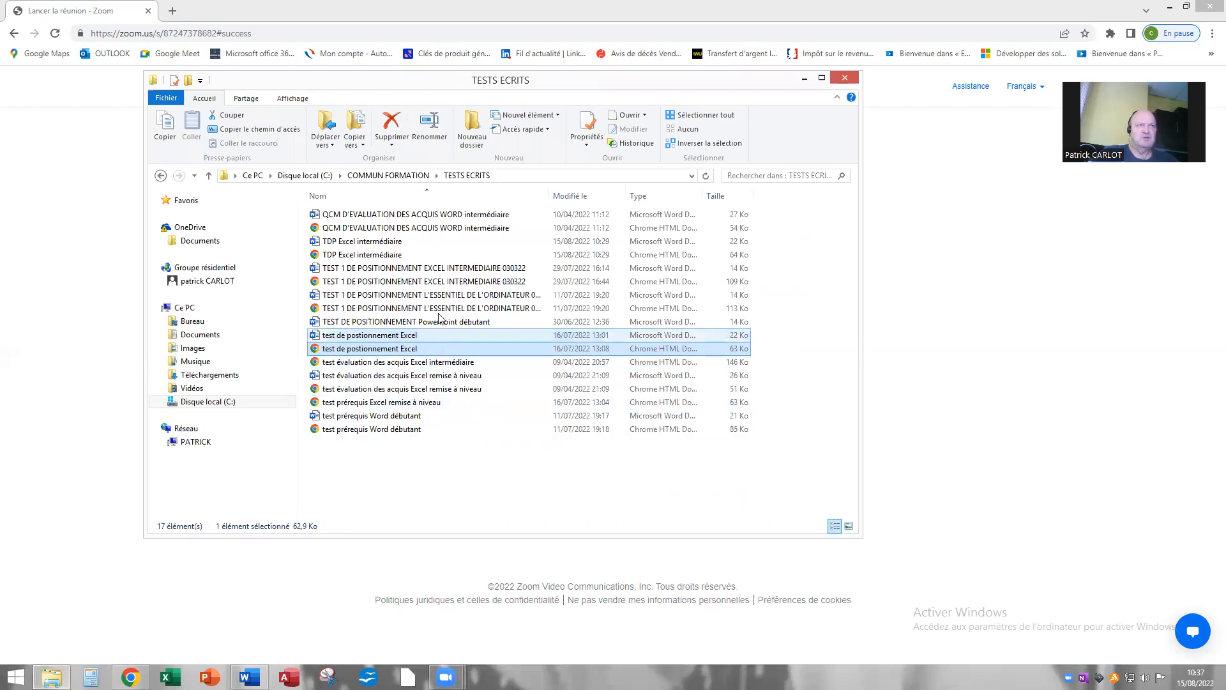
pyautogui.doubleClick(377, 350)
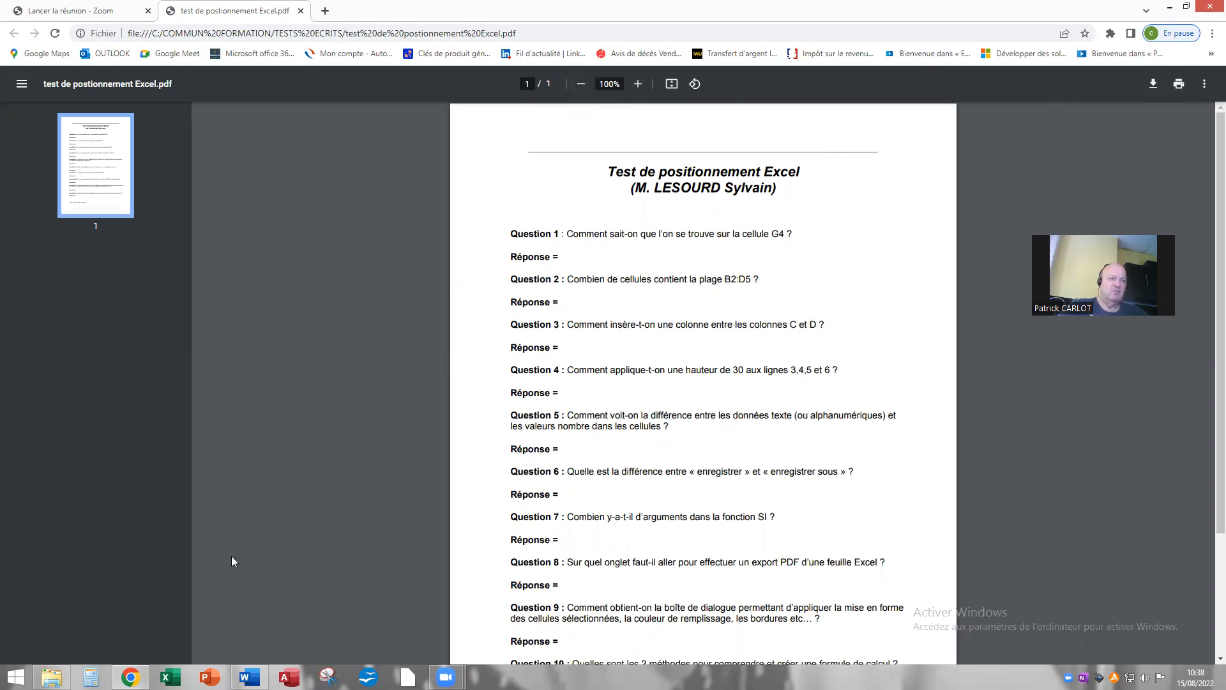
pyautogui.click(249, 677)
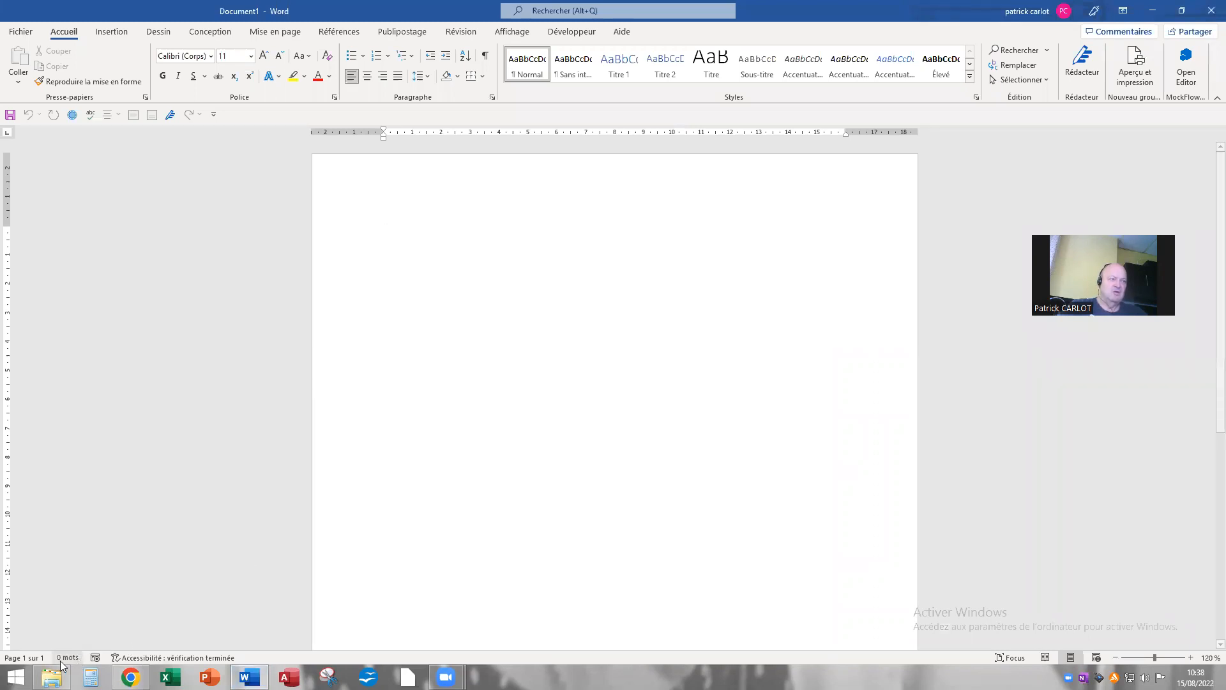
pyautogui.click(131, 677)
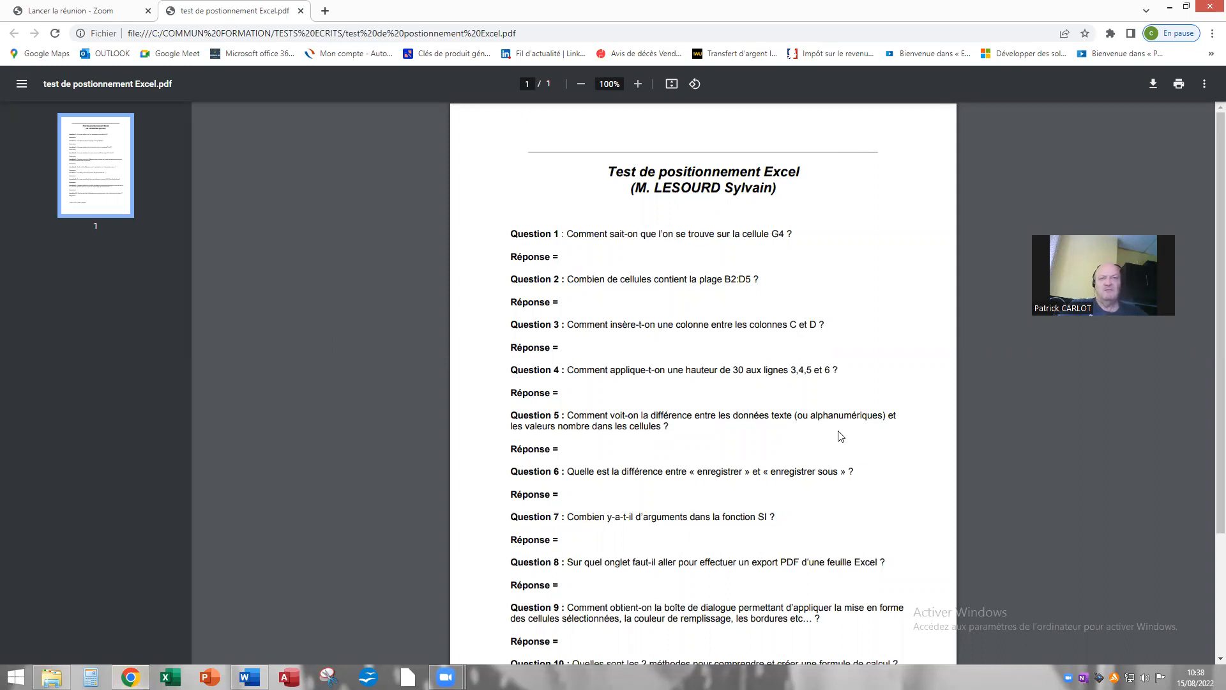
pyautogui.click(580, 84)
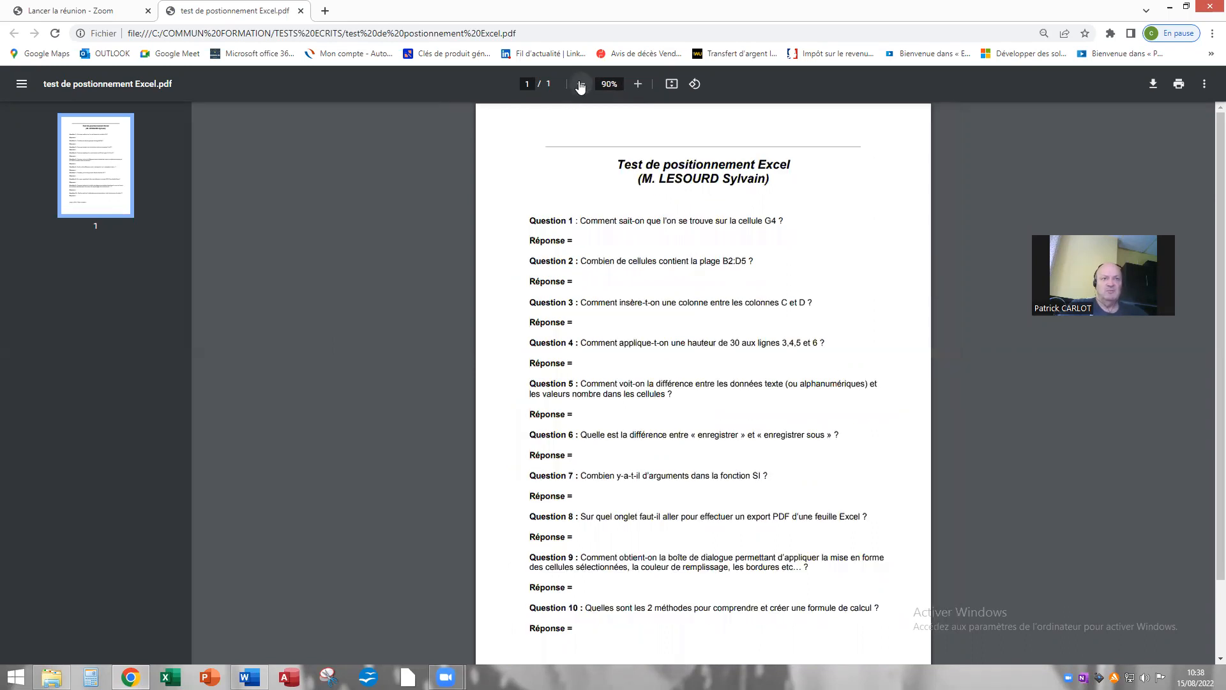
pyautogui.click(581, 83)
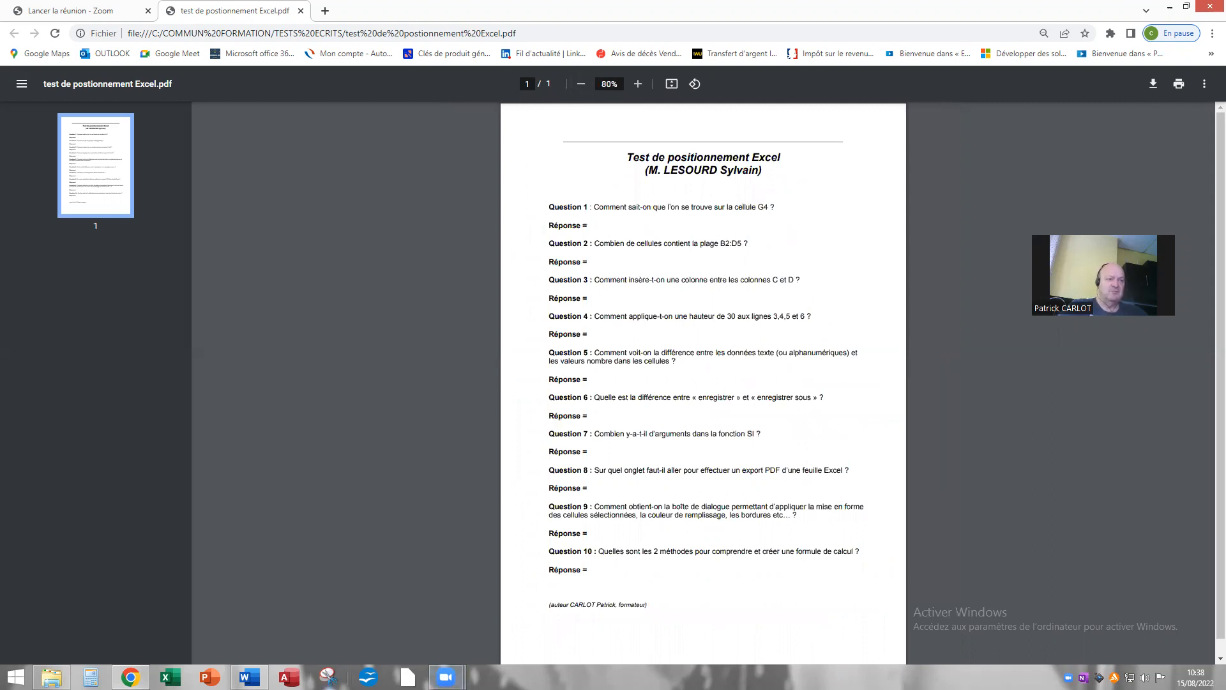
pyautogui.click(329, 677)
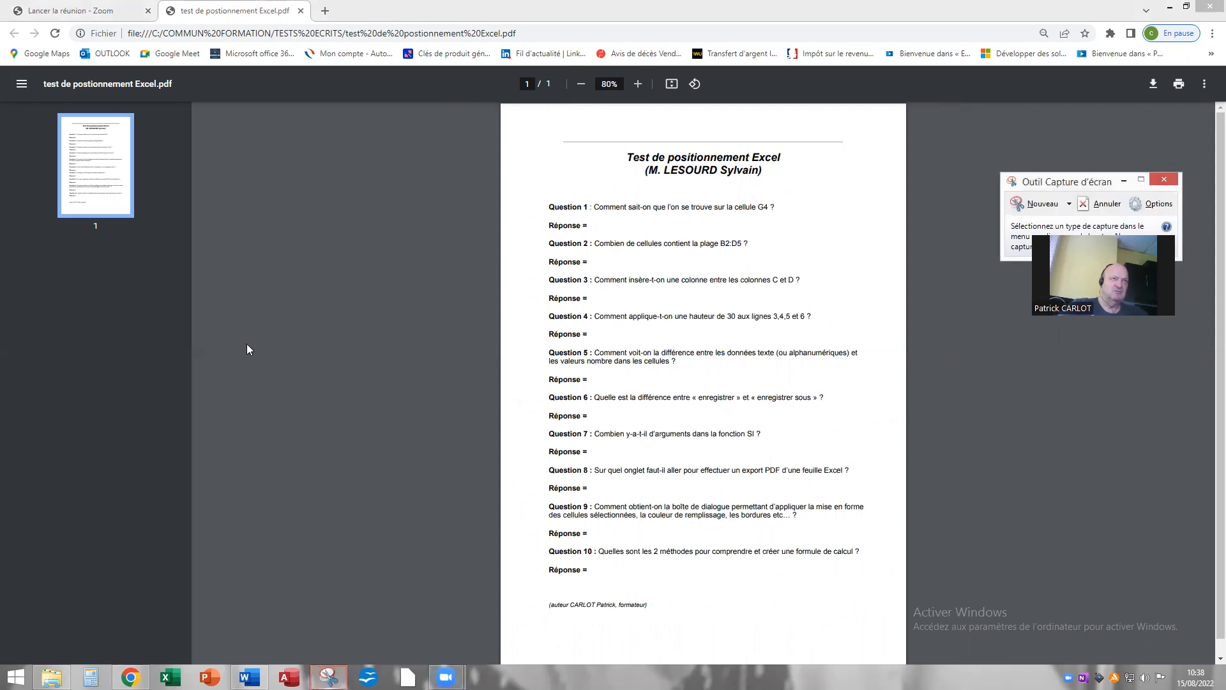
pyautogui.click(1058, 209)
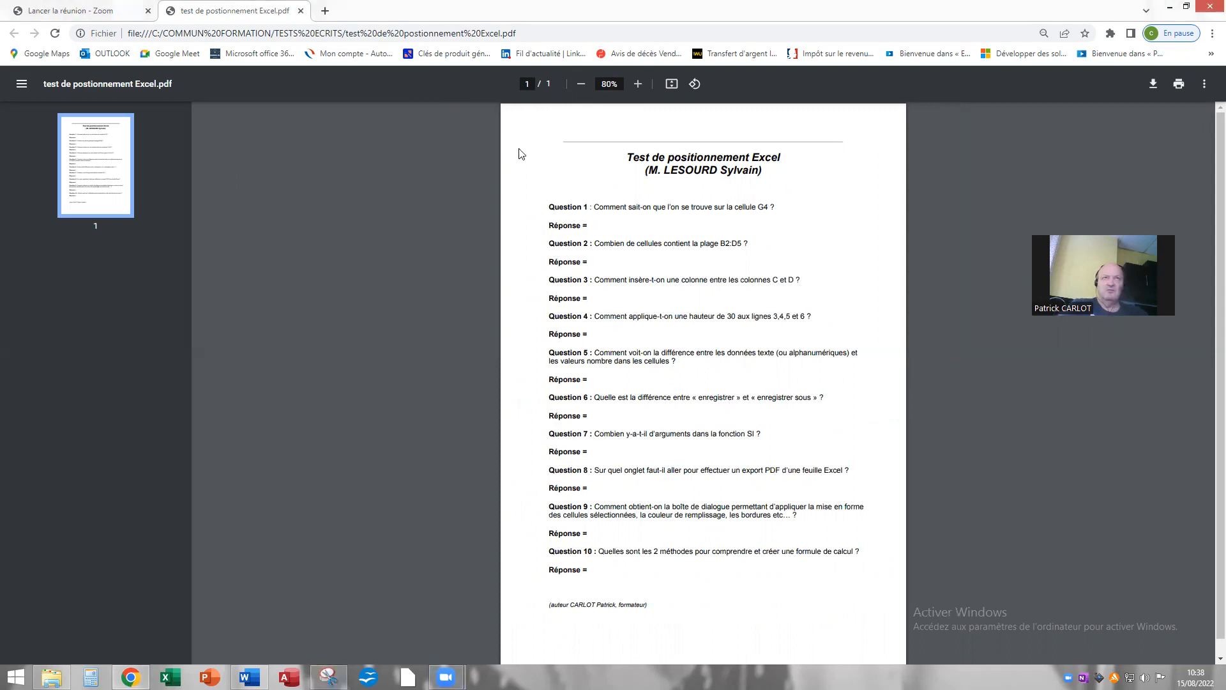
pyautogui.moveTo(503, 108); pyautogui.dragTo(663, 375)
pyautogui.moveTo(803, 590); pyautogui.dragTo(545, 334)
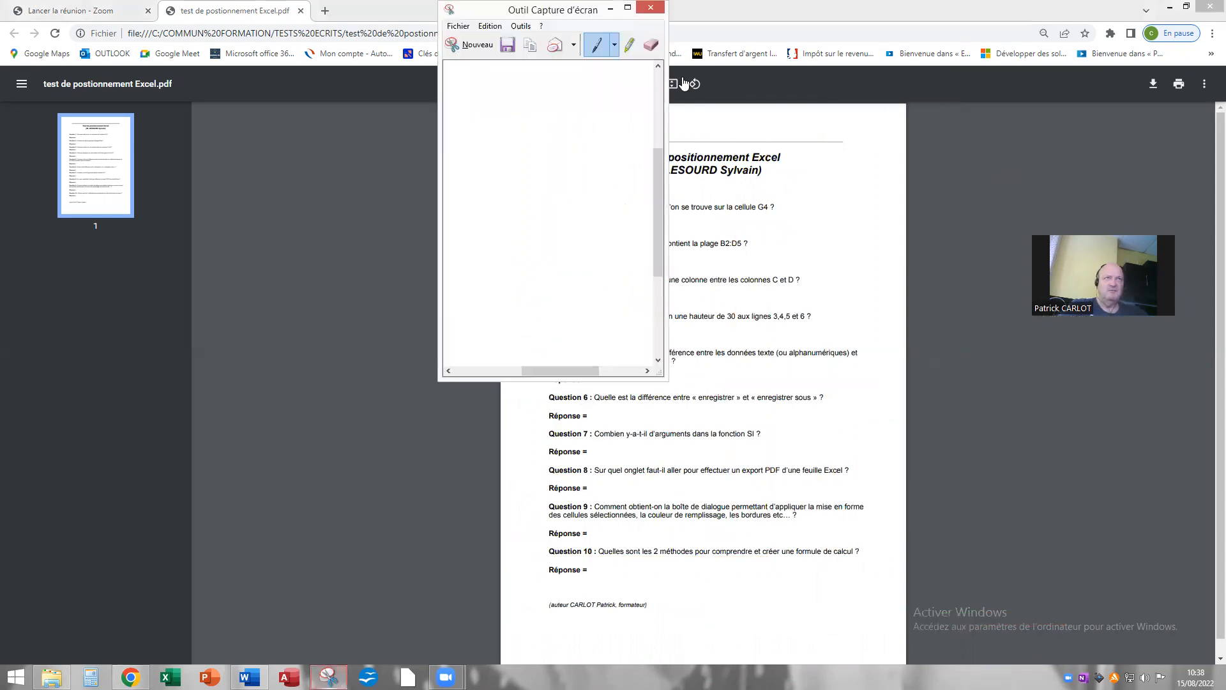
pyautogui.click(652, 9)
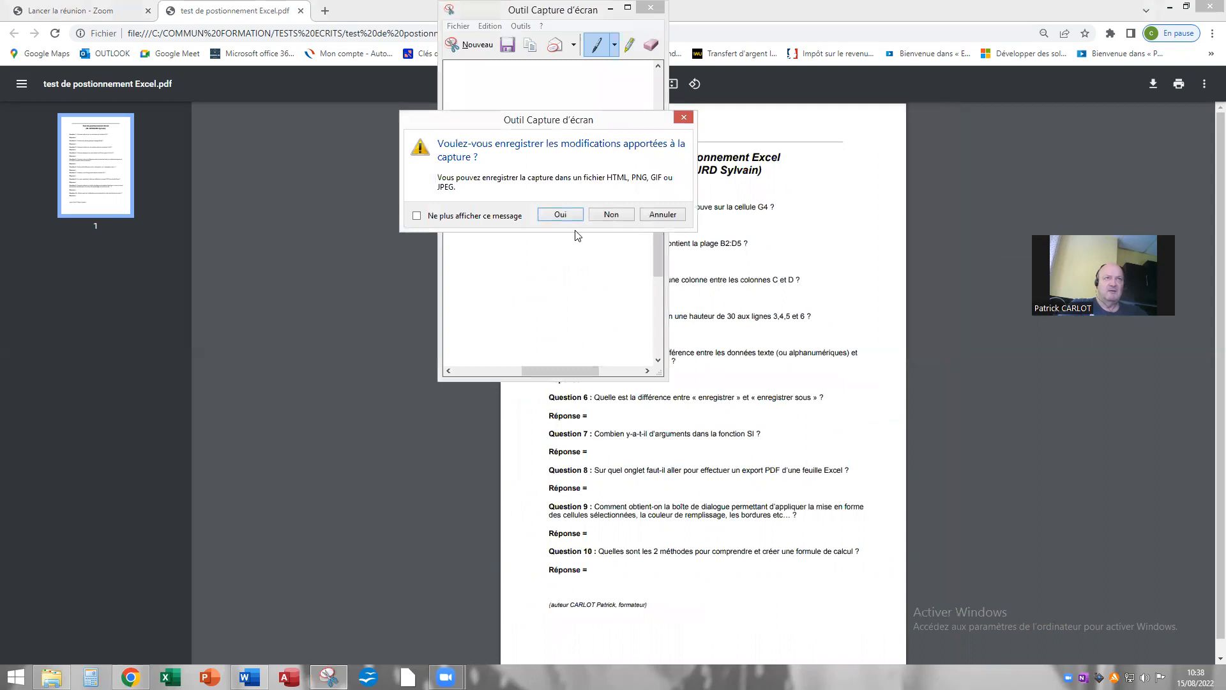
pyautogui.click(602, 215)
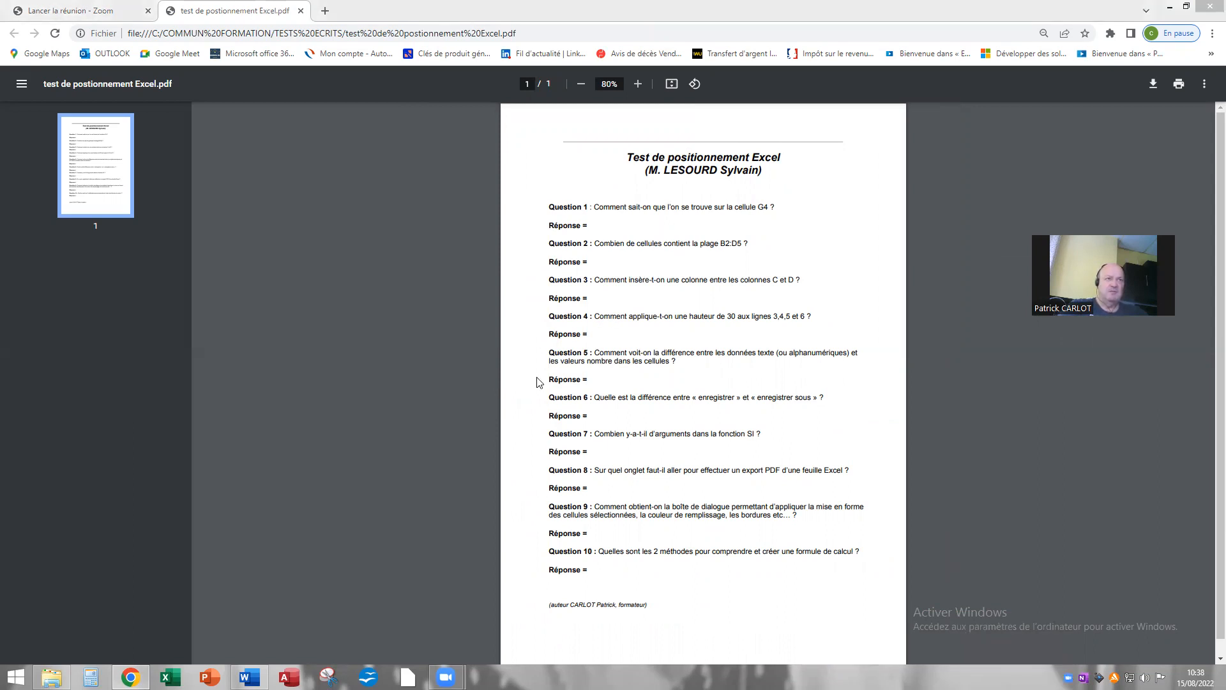
# Capture the whole visible PDF test page with the Snipping Tool and copy the capture to the clipboard
pyautogui.click(329, 677)
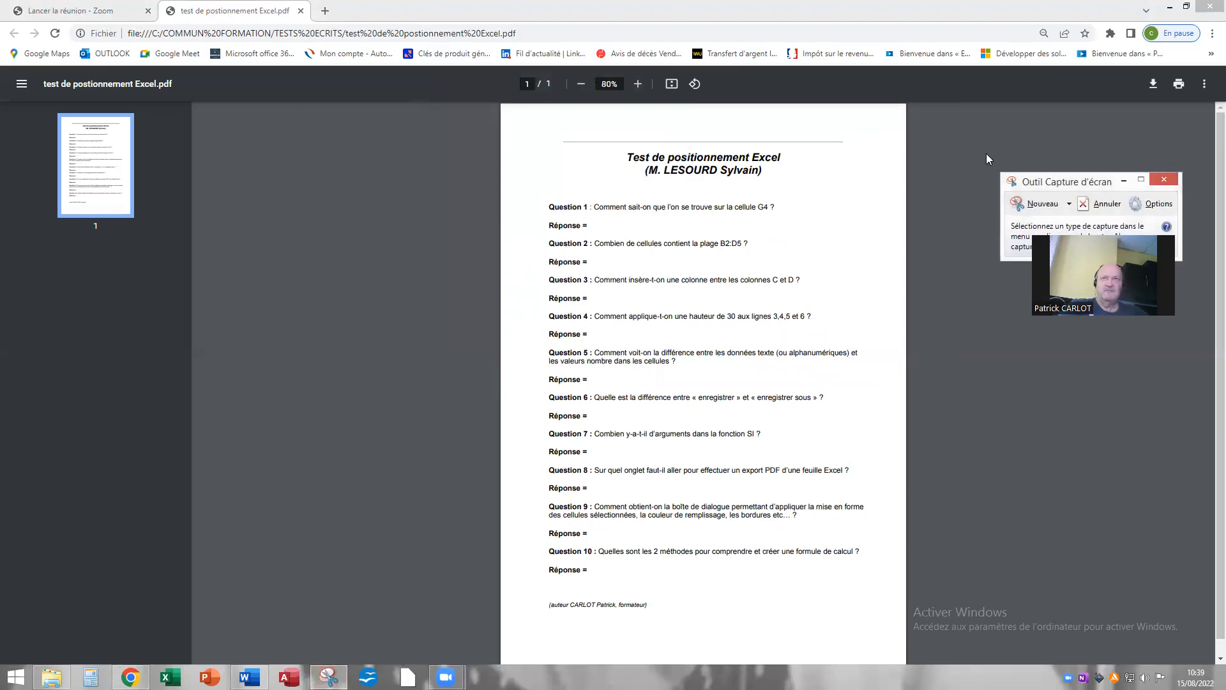
pyautogui.click(1016, 199)
pyautogui.moveTo(506, 105); pyautogui.dragTo(904, 662)
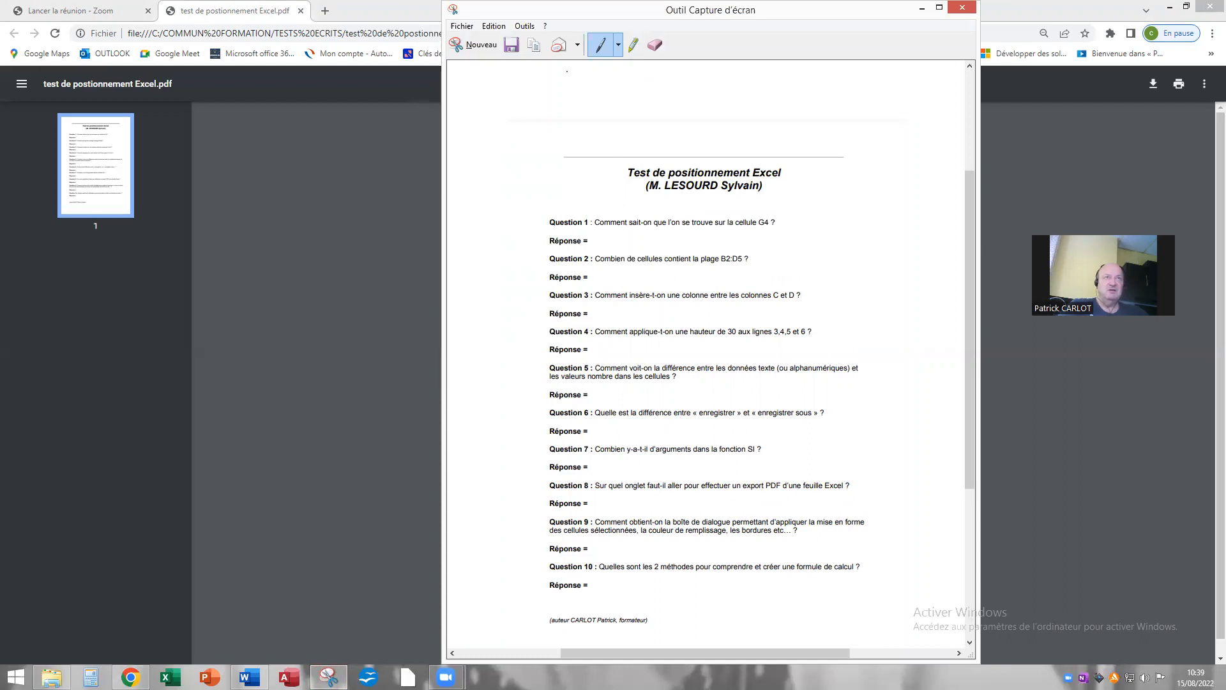
pyautogui.click(494, 25)
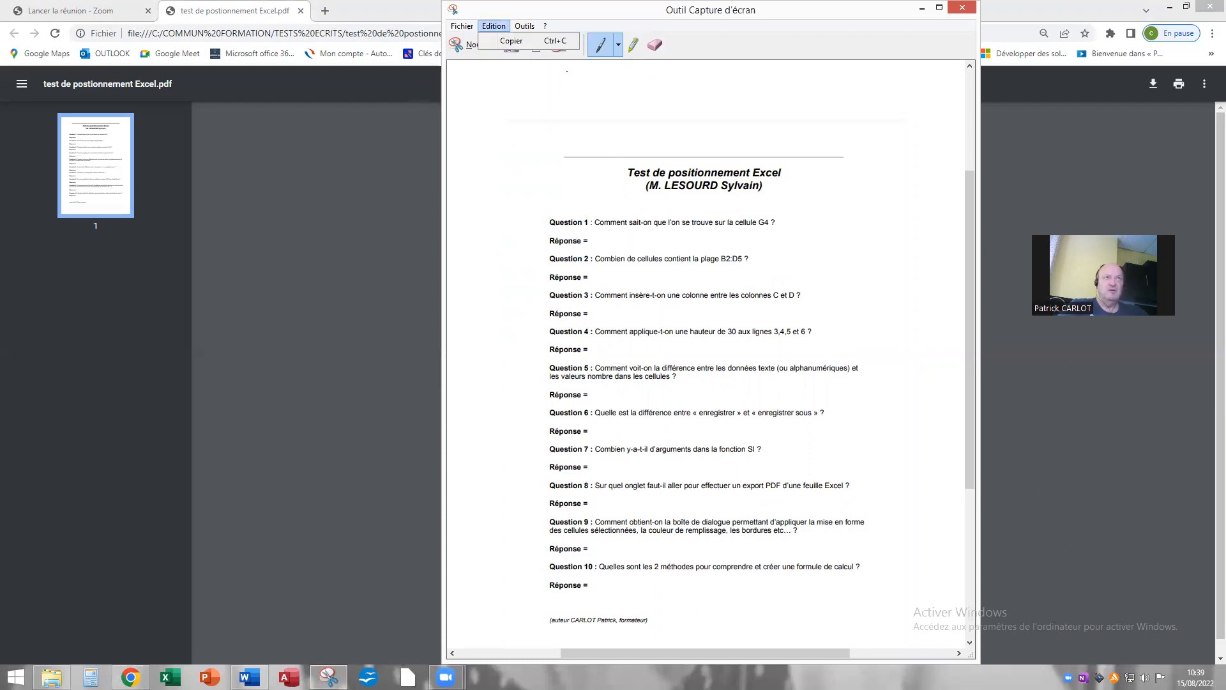
pyautogui.click(510, 43)
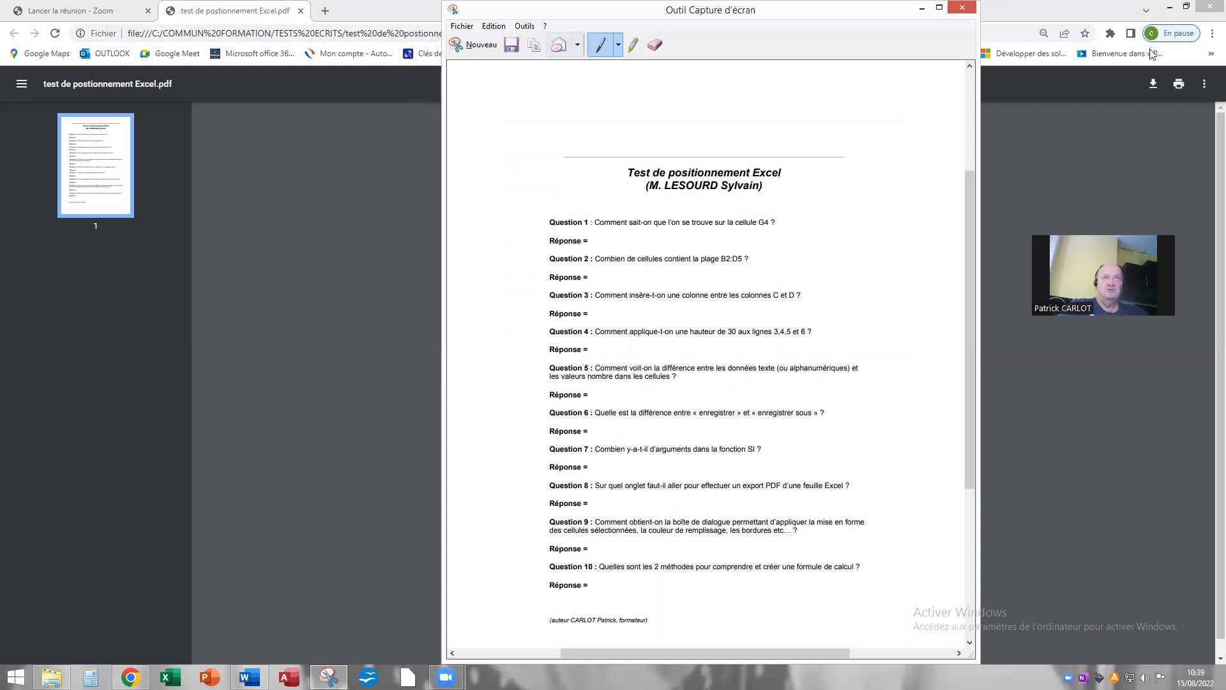
pyautogui.click(922, 9)
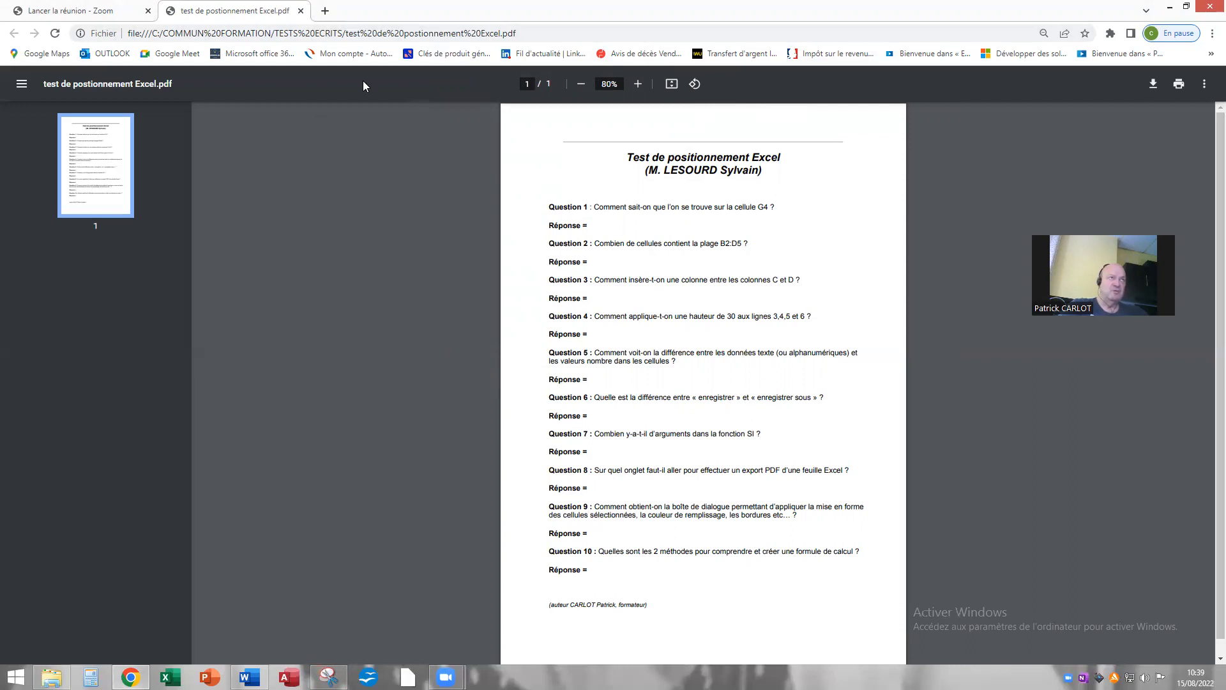
# Close the PDF and paste the copied page capture into the blank Word document
pyautogui.click(301, 11)
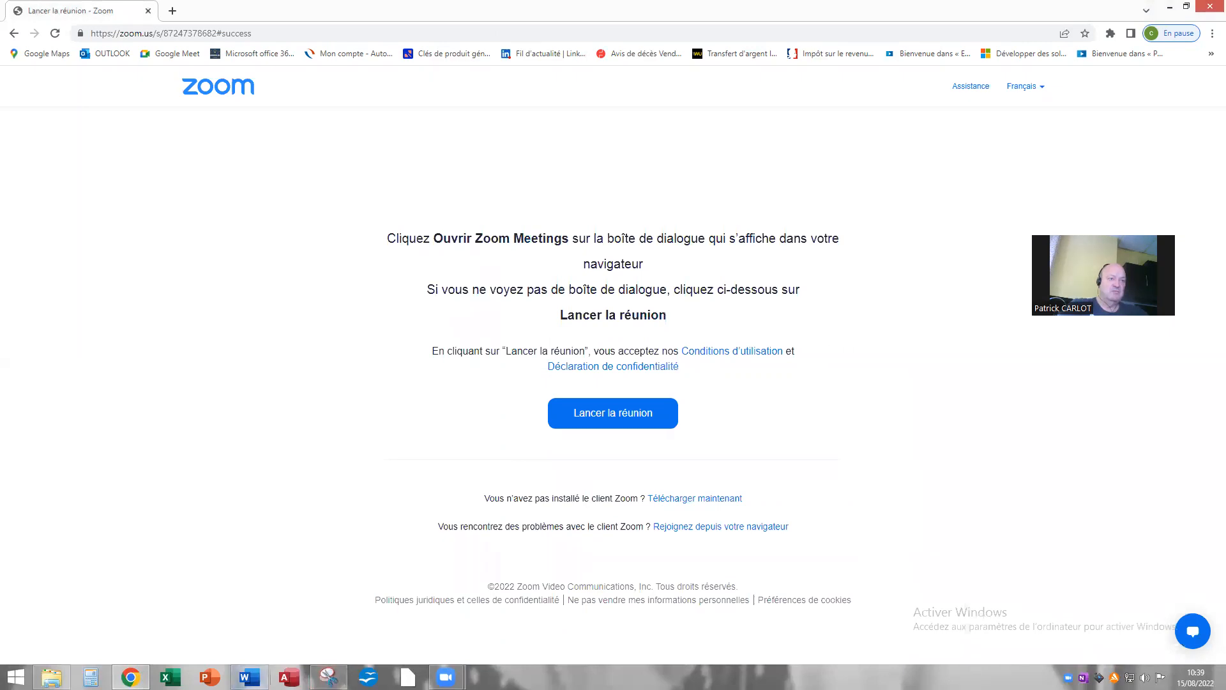
pyautogui.click(249, 677)
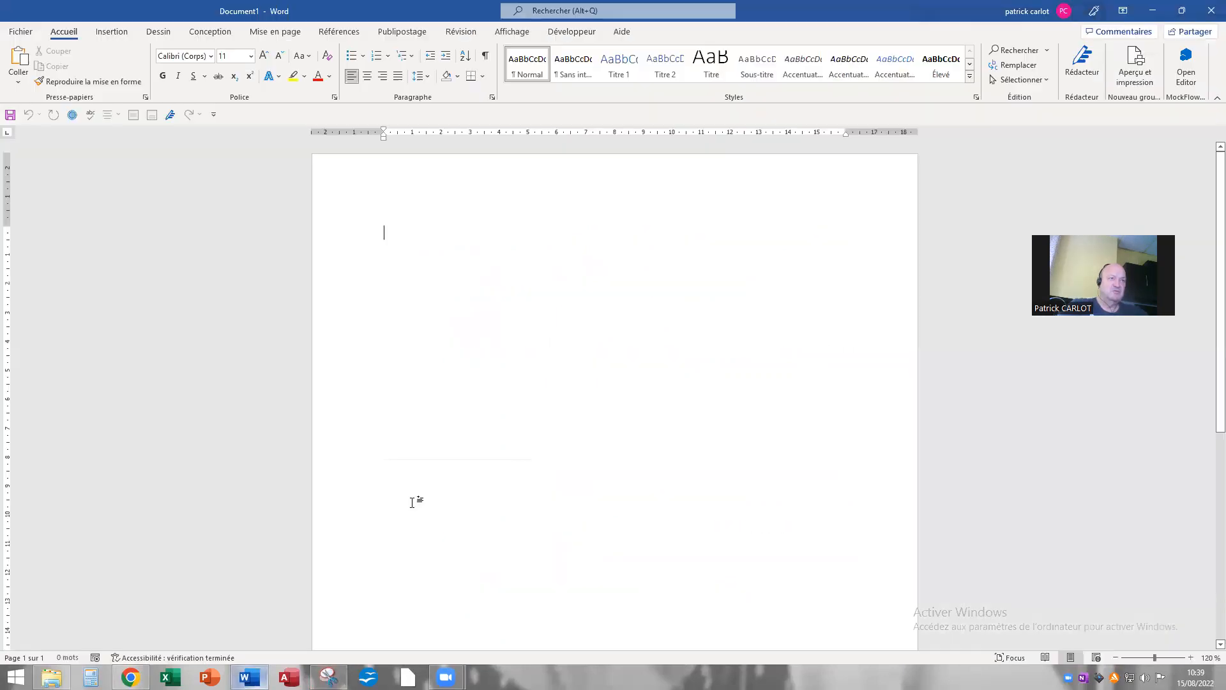
pyautogui.rightClick(395, 226)
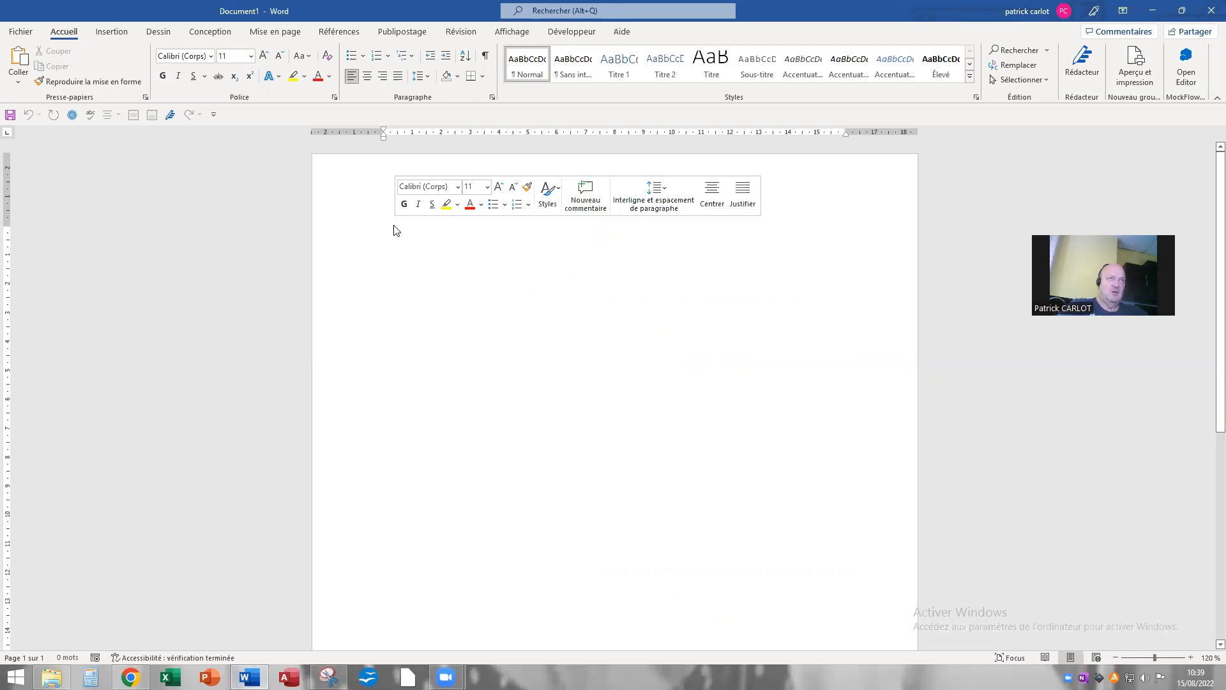
pyautogui.click(426, 315)
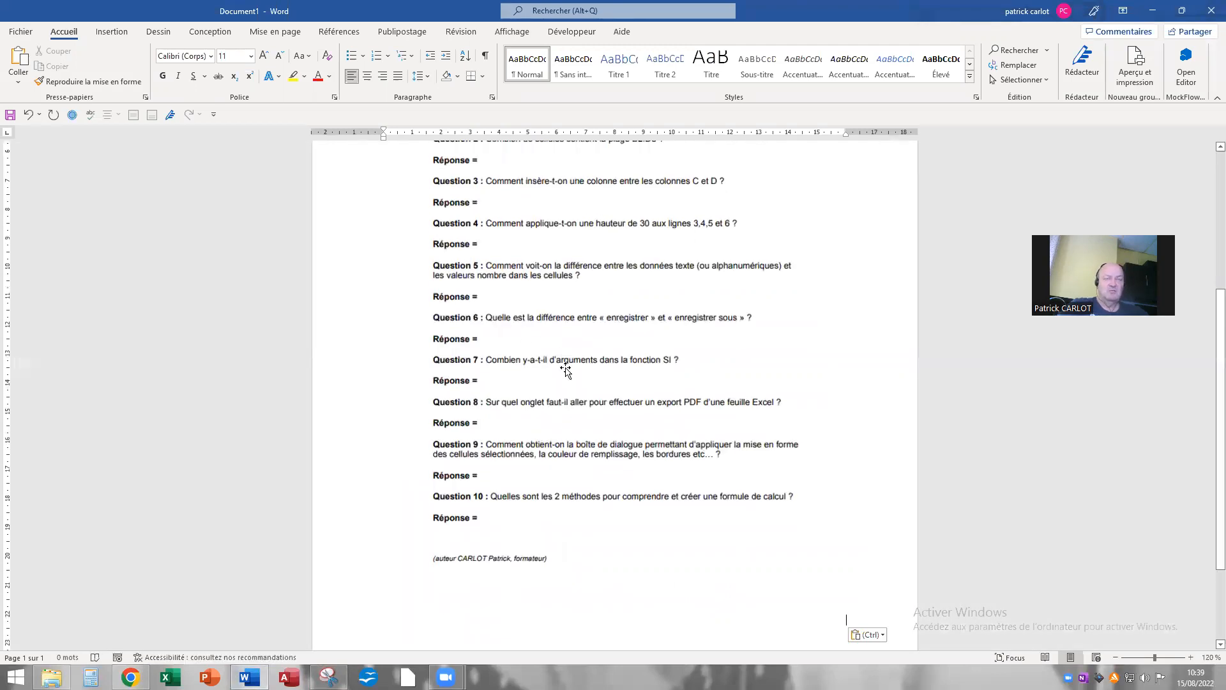
pyautogui.scroll(5, 566, 369)
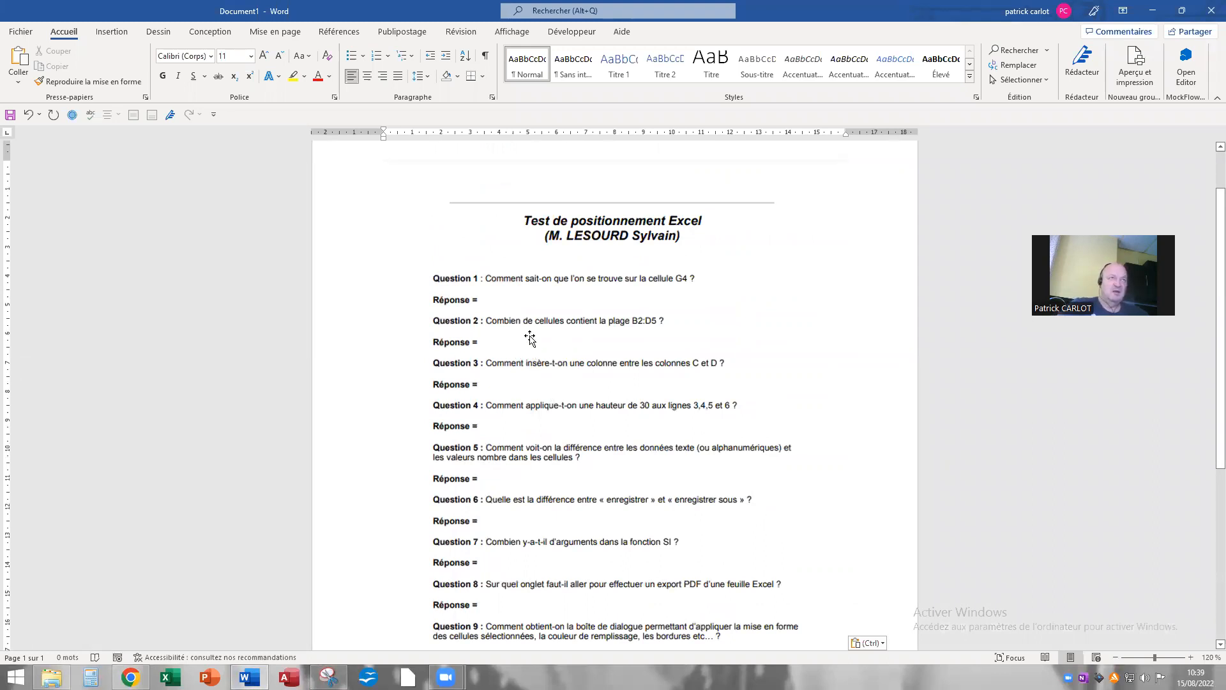
# Set the document's page margins to Étroites (1,27 cm on all sides)
pyautogui.click(676, 258)
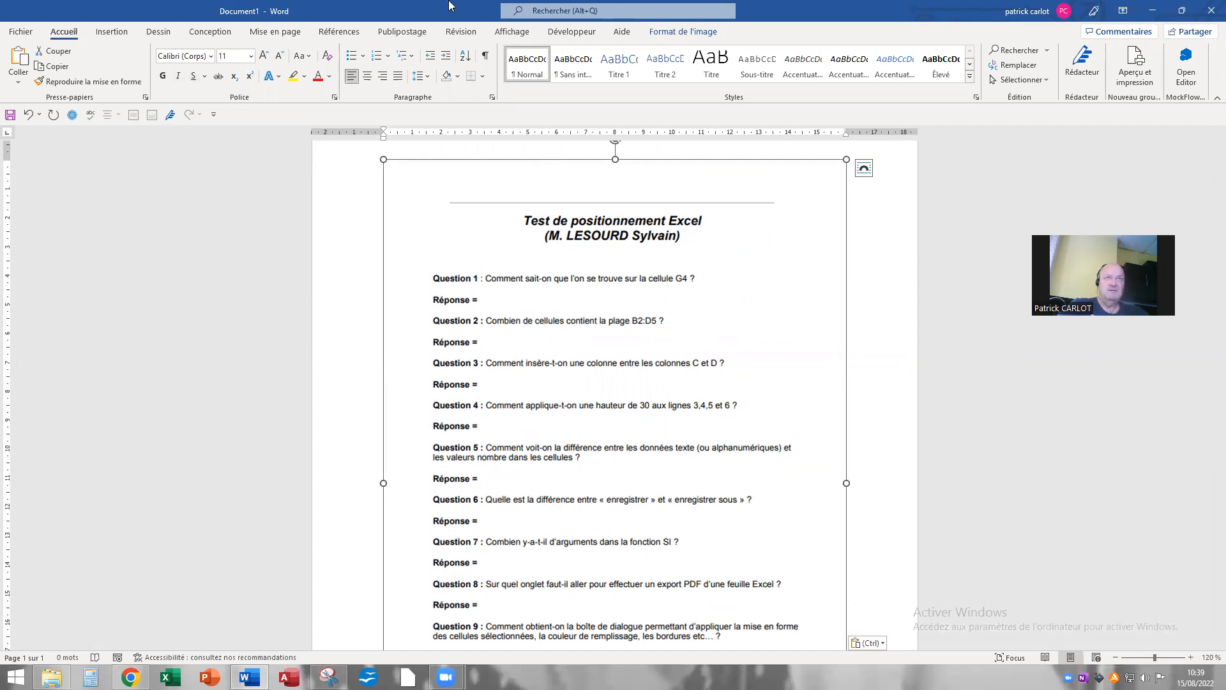
pyautogui.click(274, 33)
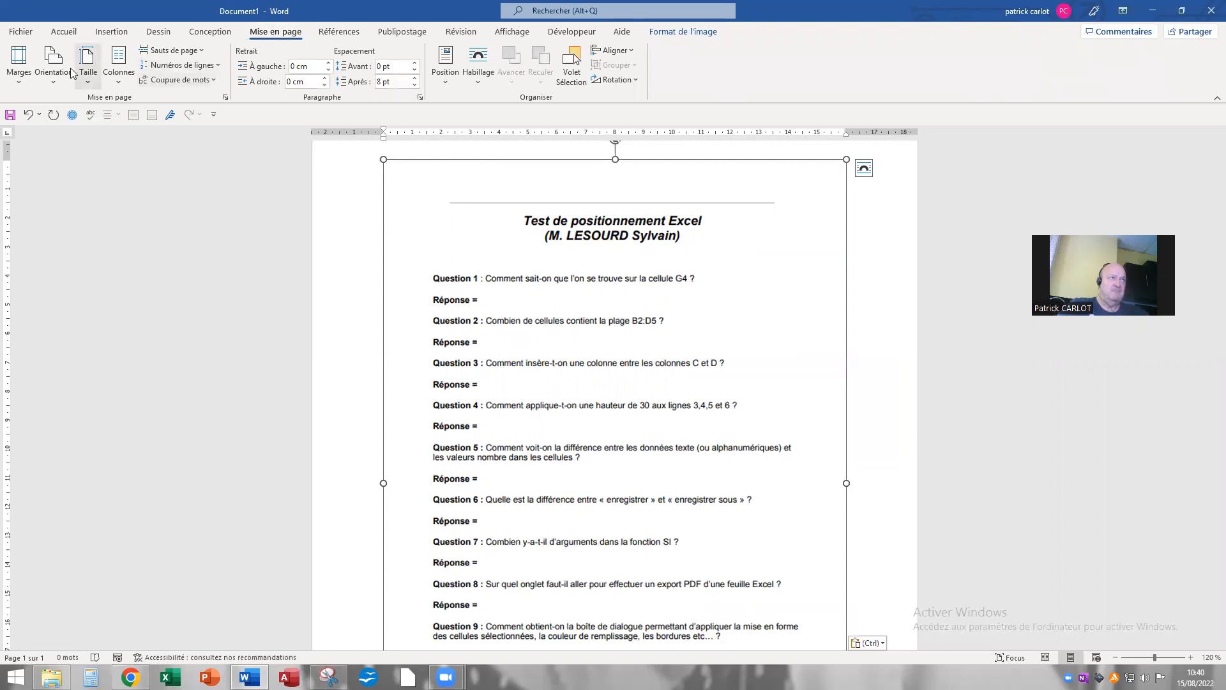
pyautogui.click(19, 61)
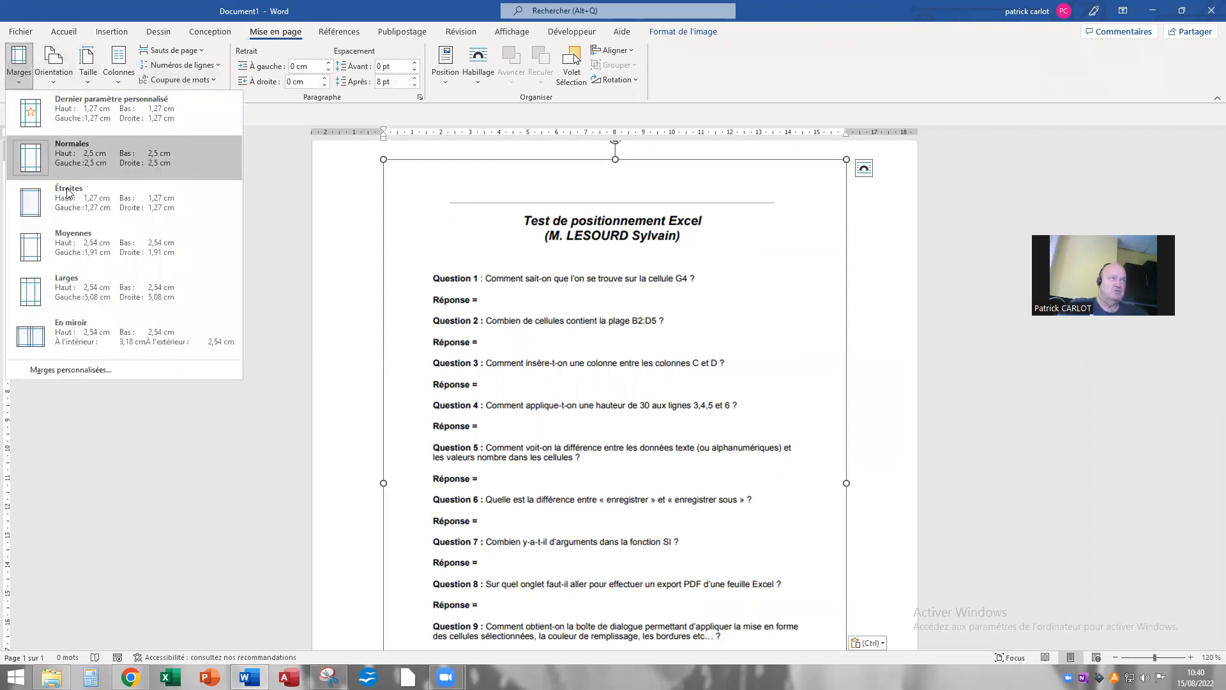
pyautogui.click(99, 211)
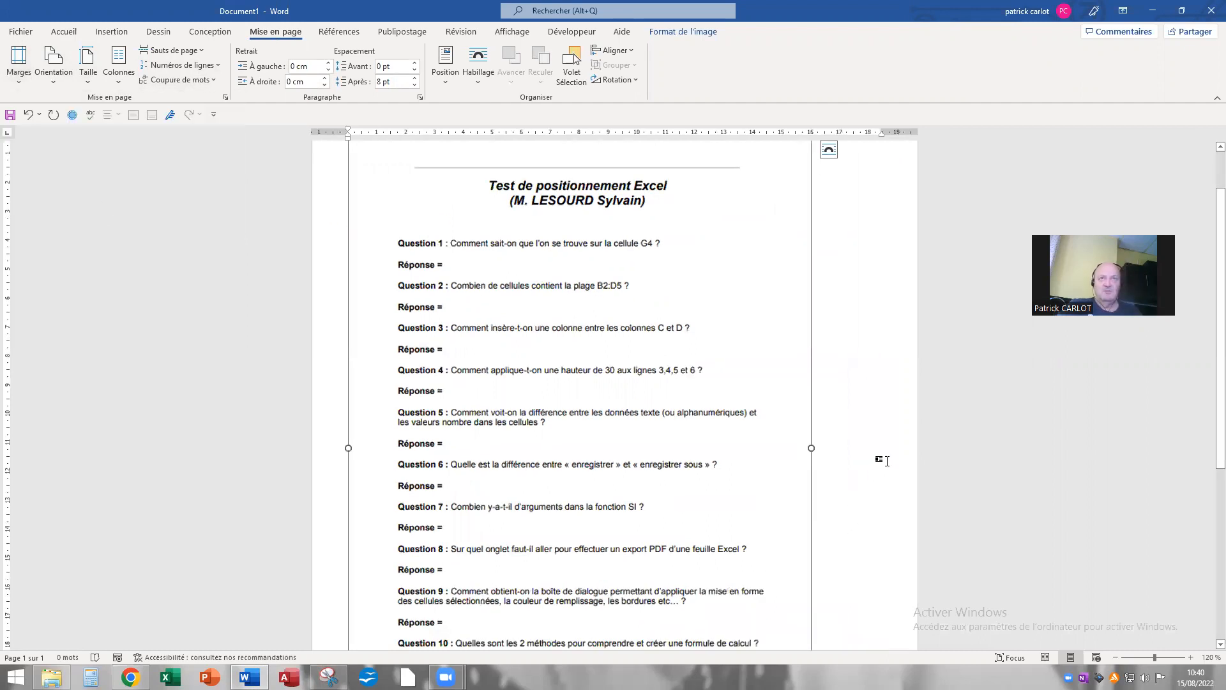
# Enlarge the pasted test picture proportionally to fill the width between the margins, about 18 cm
pyautogui.scroll(-3, 884, 460)
pyautogui.scroll(-6, 885, 459)
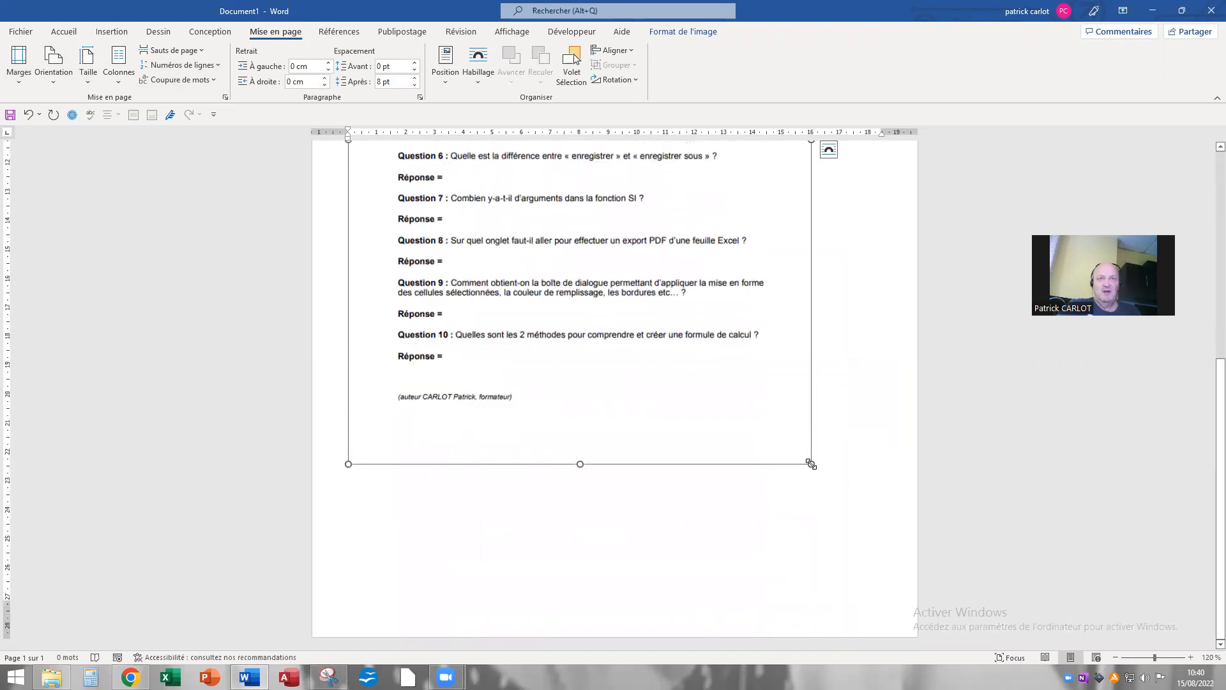
pyautogui.moveTo(811, 464); pyautogui.dragTo(877, 553)
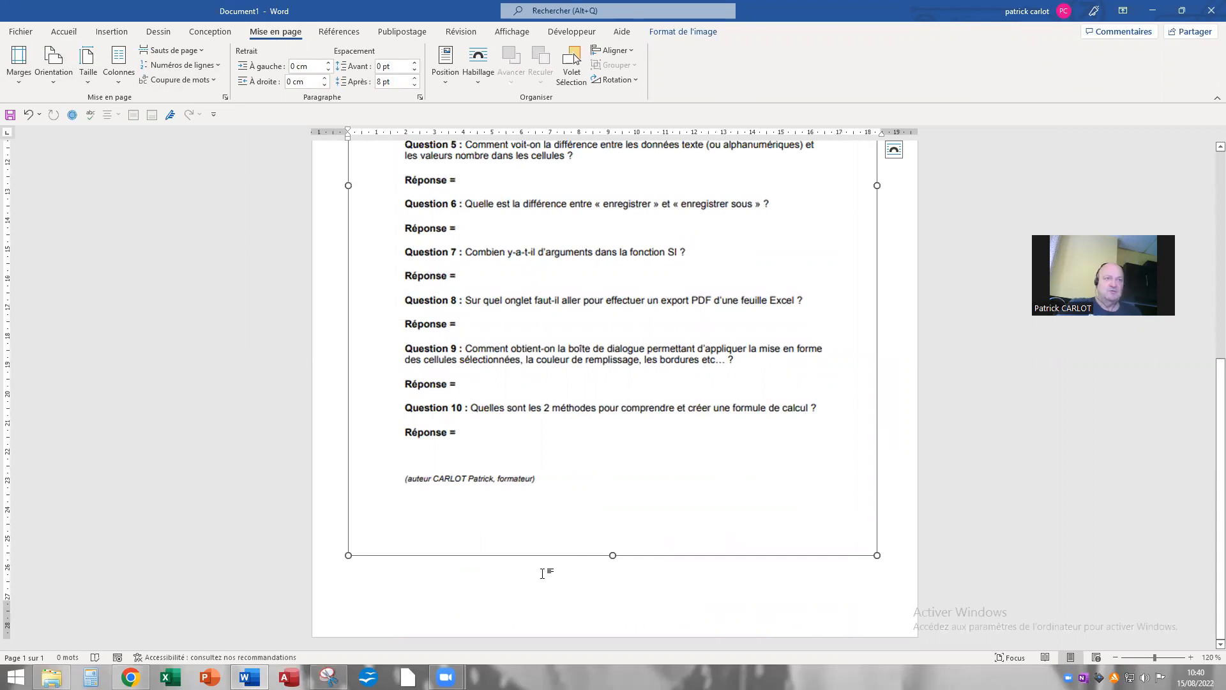
# Examine how the enlarged picture fits on the page, from its upper edge down to its lower edge
pyautogui.doubleClick(516, 603)
pyautogui.doubleClick(613, 597)
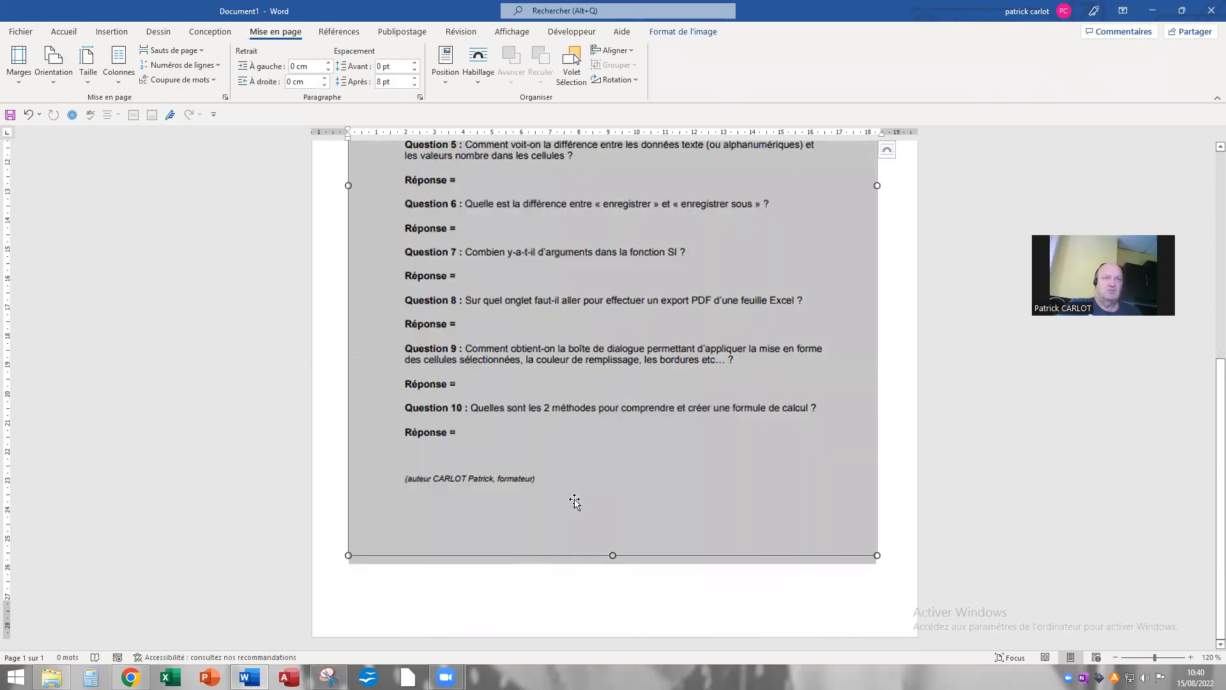
pyautogui.click(600, 437)
pyautogui.scroll(10, 513, 309)
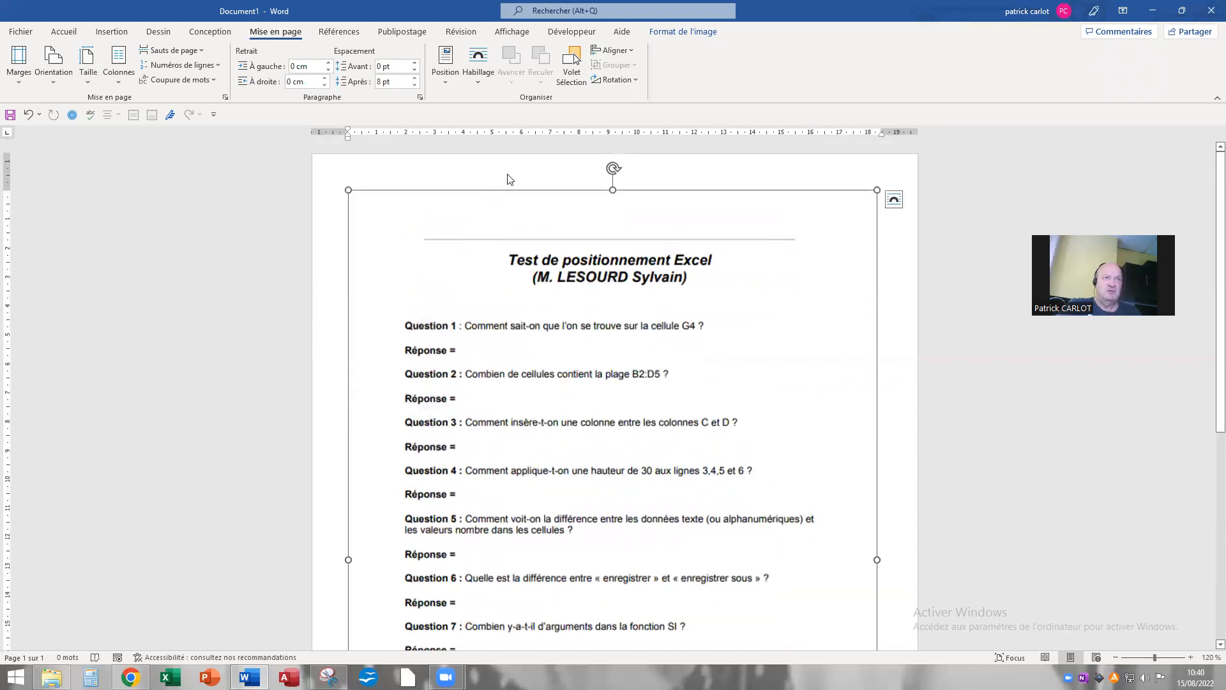
pyautogui.click(508, 179)
pyautogui.scroll(-1, 460, 275)
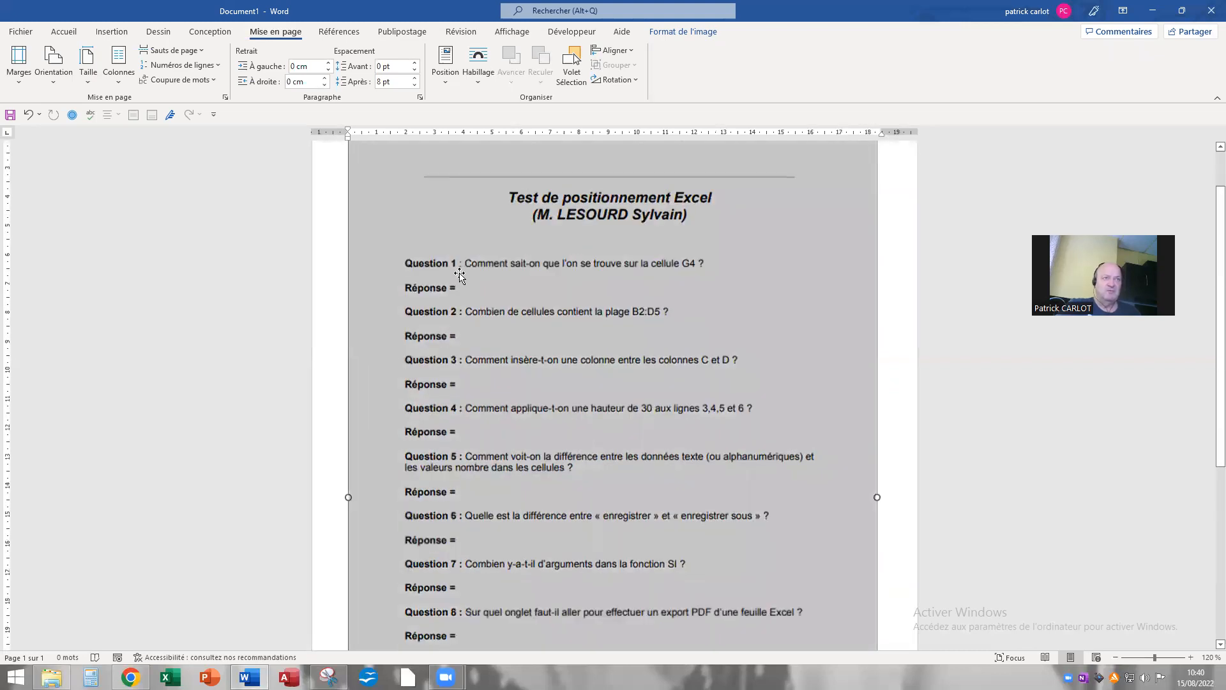
pyautogui.scroll(-5, 460, 275)
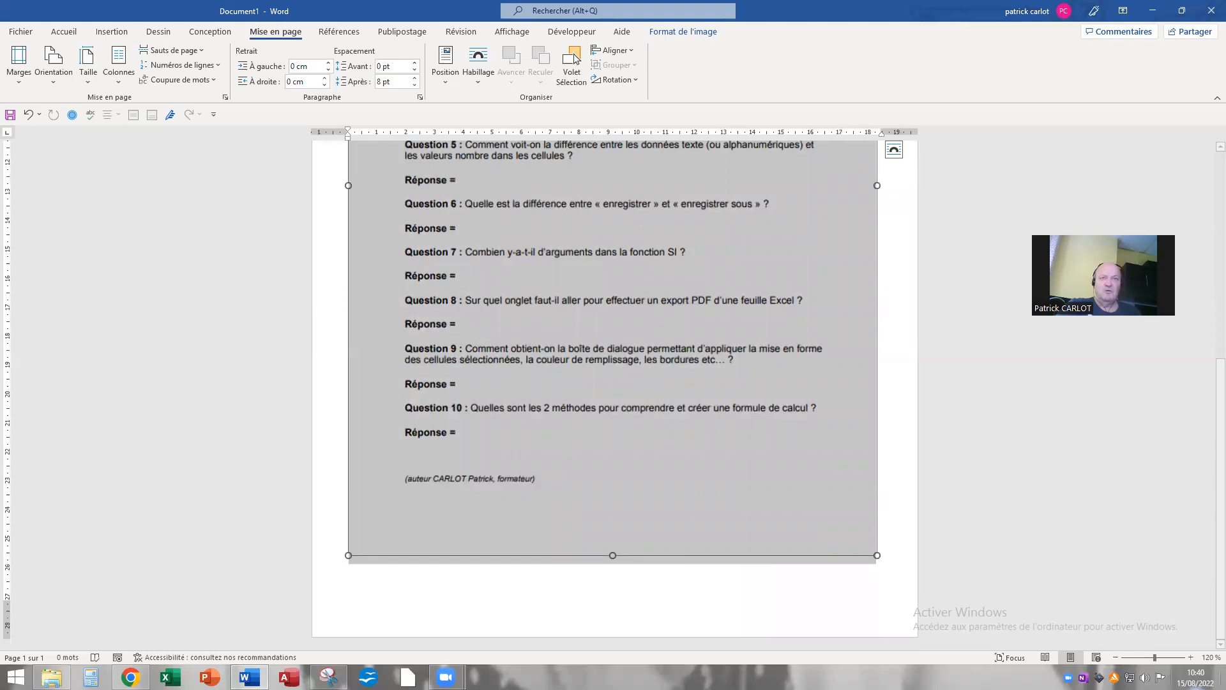
# Place the cursor below the picture and delete the extra blank lines that spill onto a second page
pyautogui.click(884, 547)
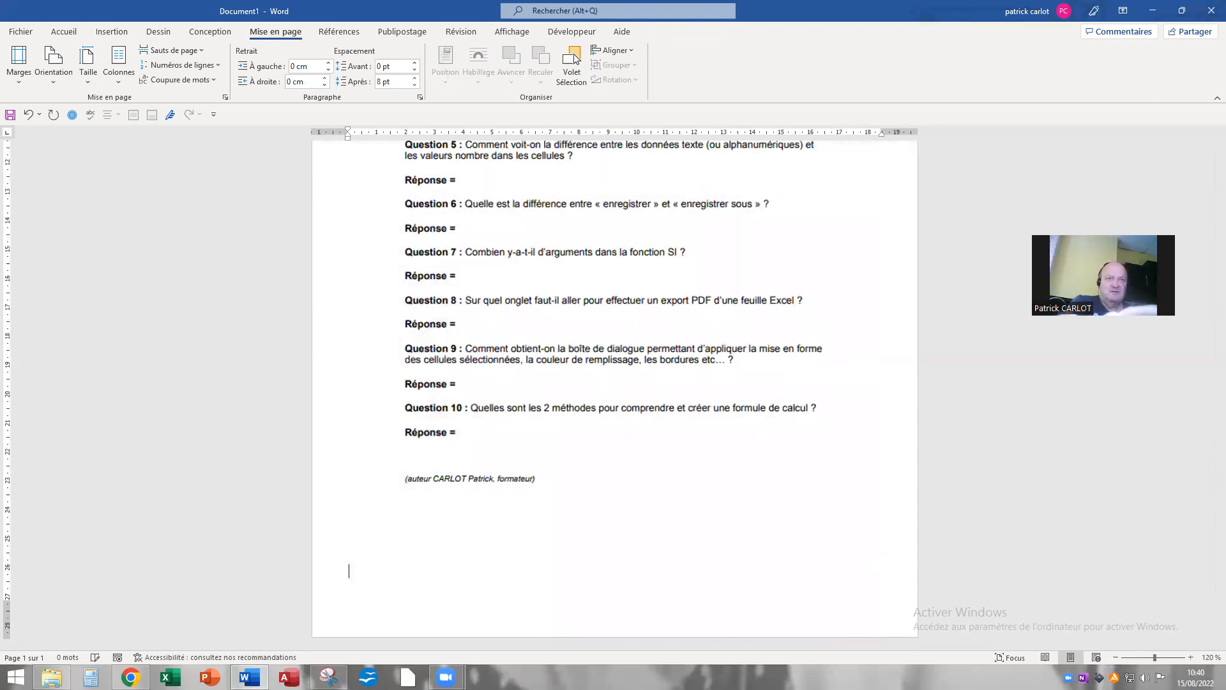
pyautogui.scroll(-2, 1035, 546)
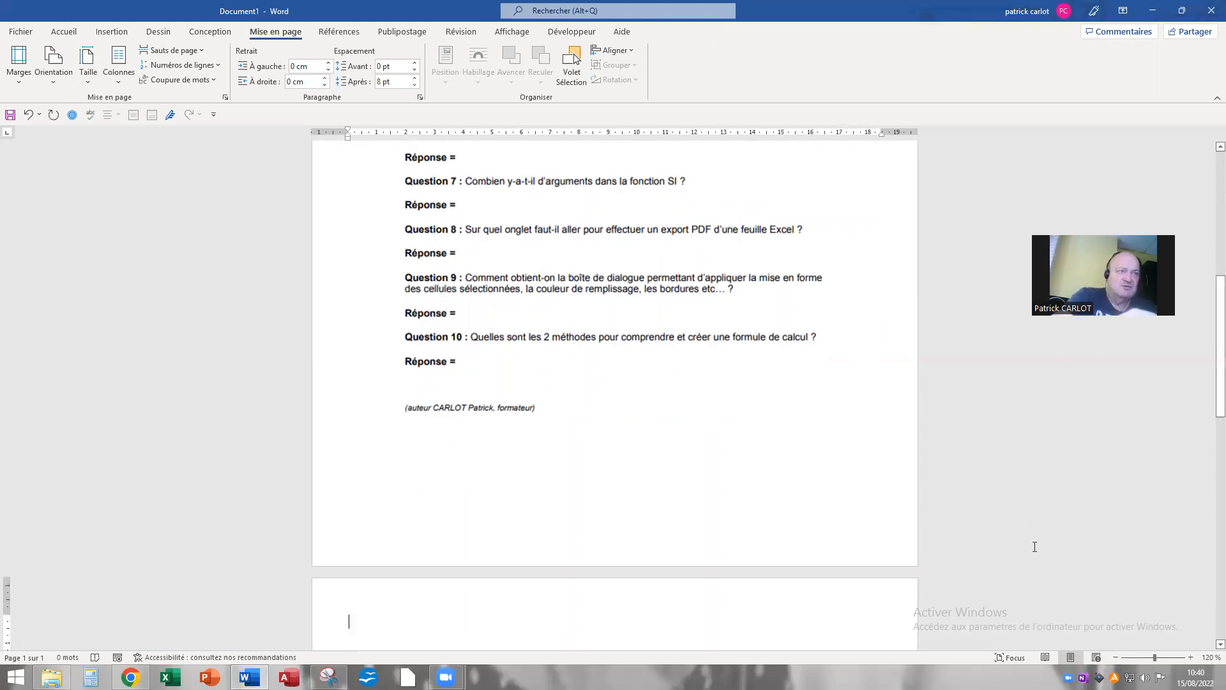
pyautogui.click(1035, 546)
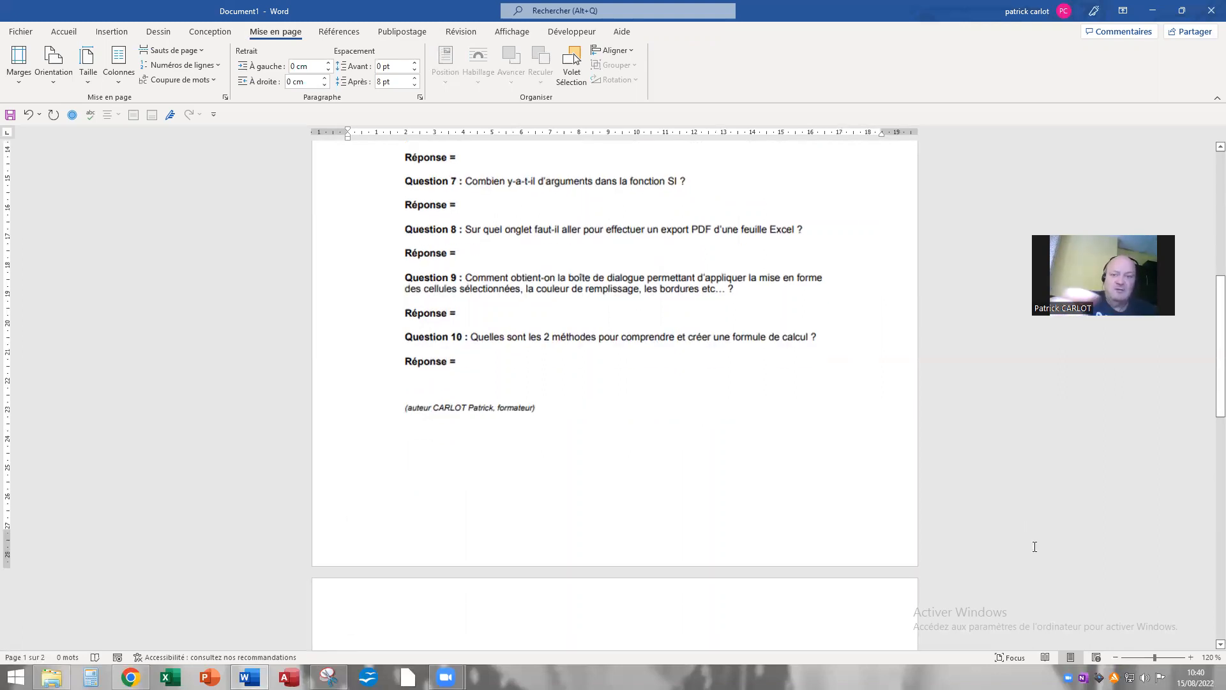
pyautogui.press('Delete')
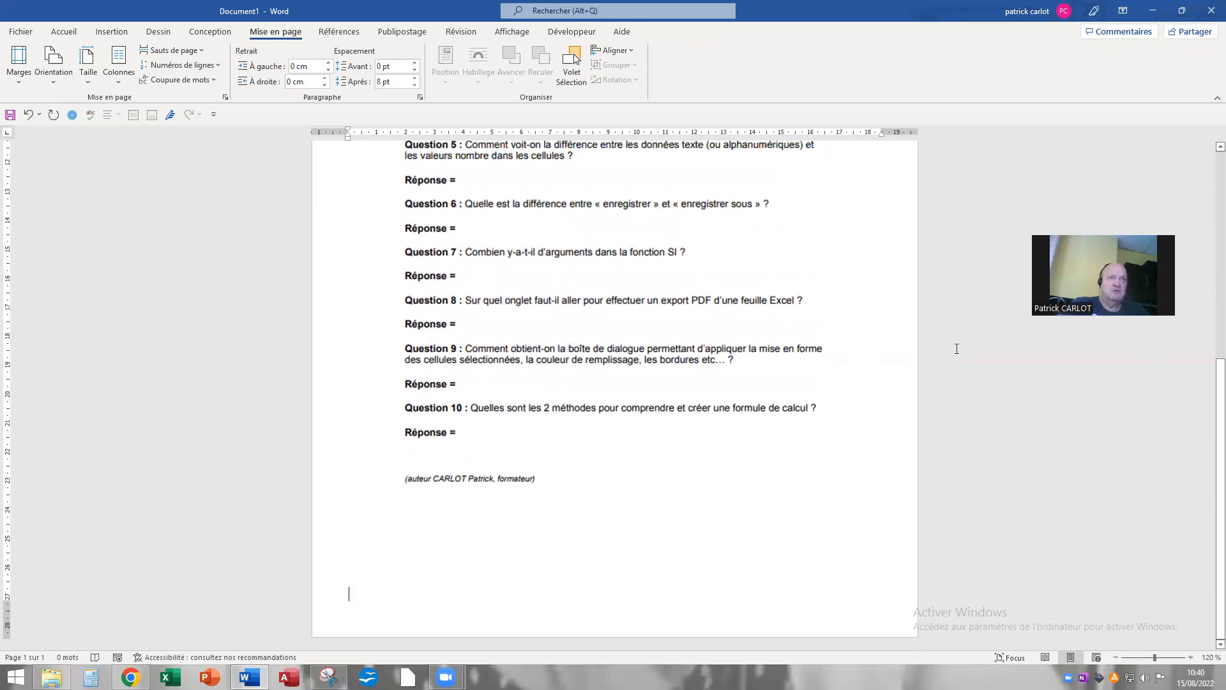
# Draw a text box about 12.4 cm wide and 0.8 cm high beside "Réponse =" under Question 7
pyautogui.scroll(3, 348, 589)
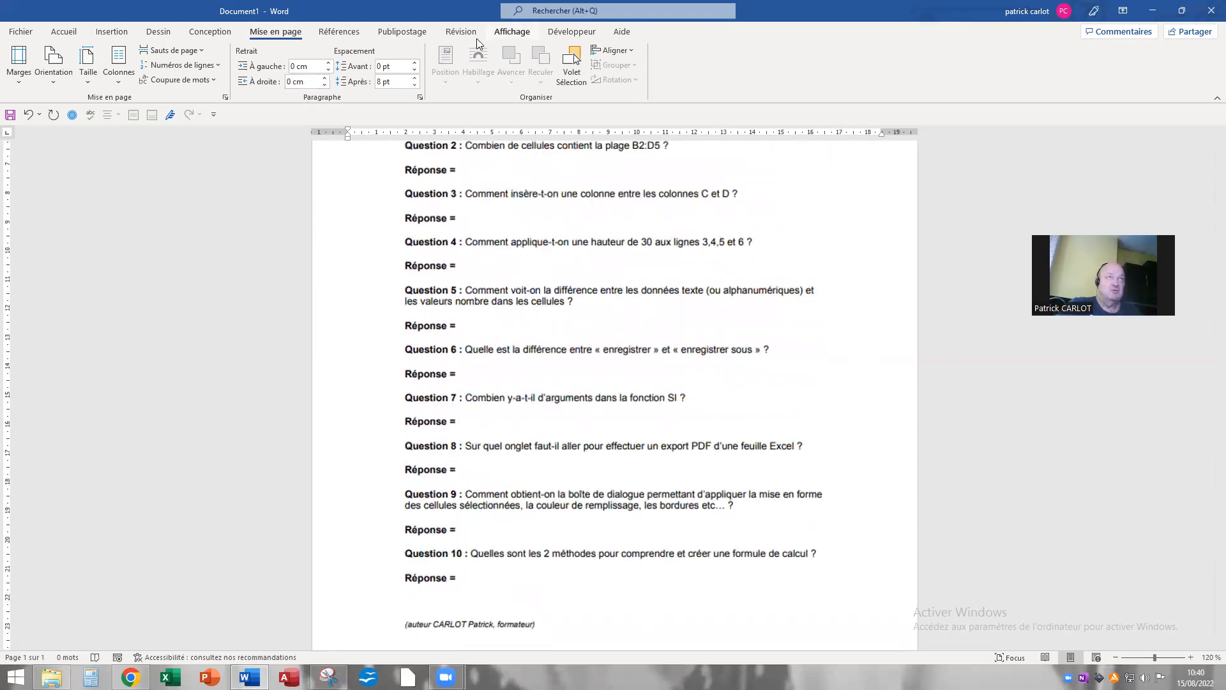
pyautogui.click(117, 33)
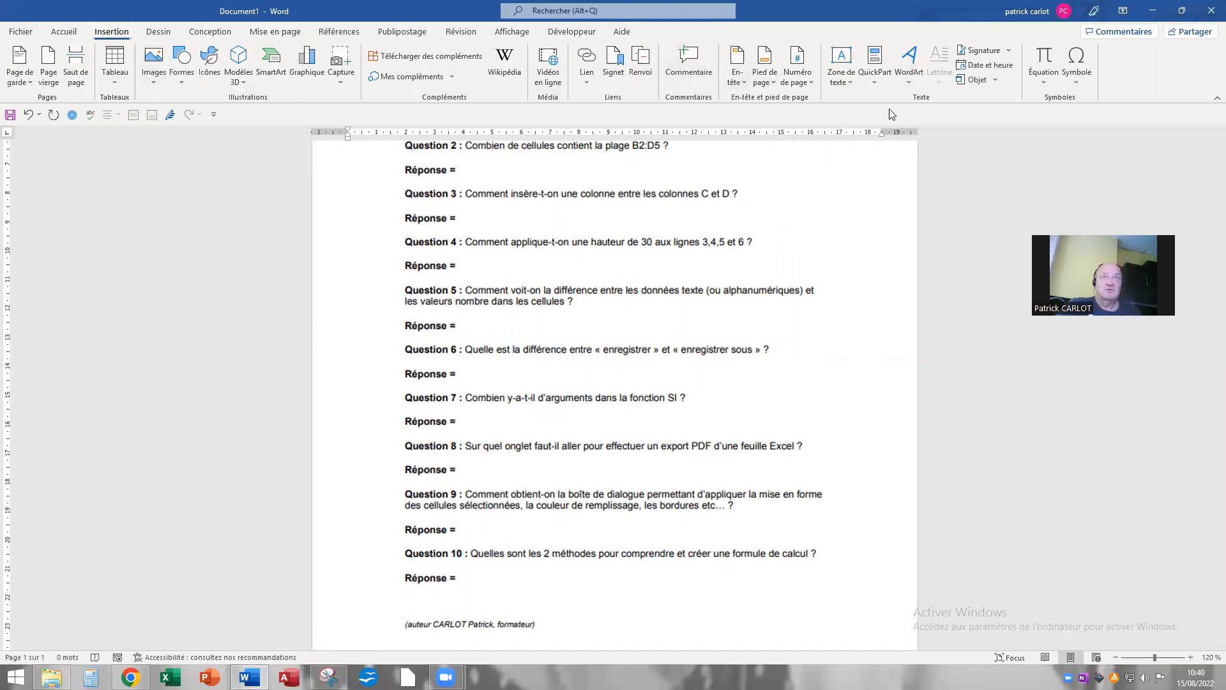
pyautogui.click(851, 84)
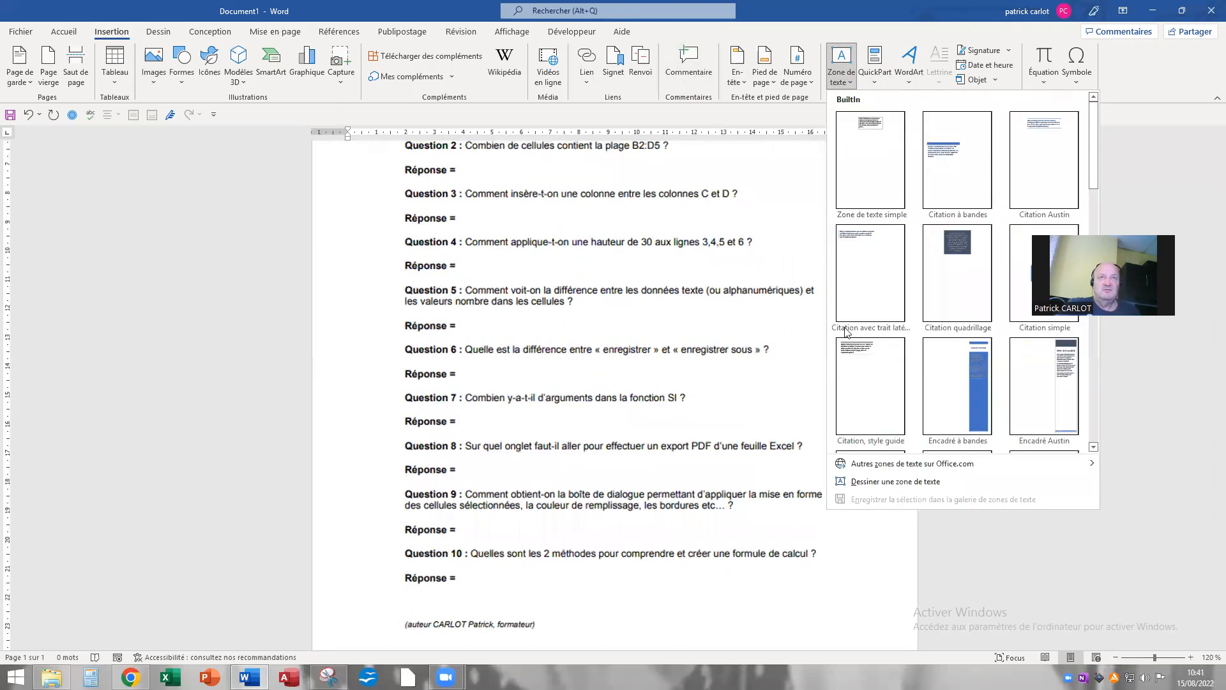
pyautogui.click(877, 483)
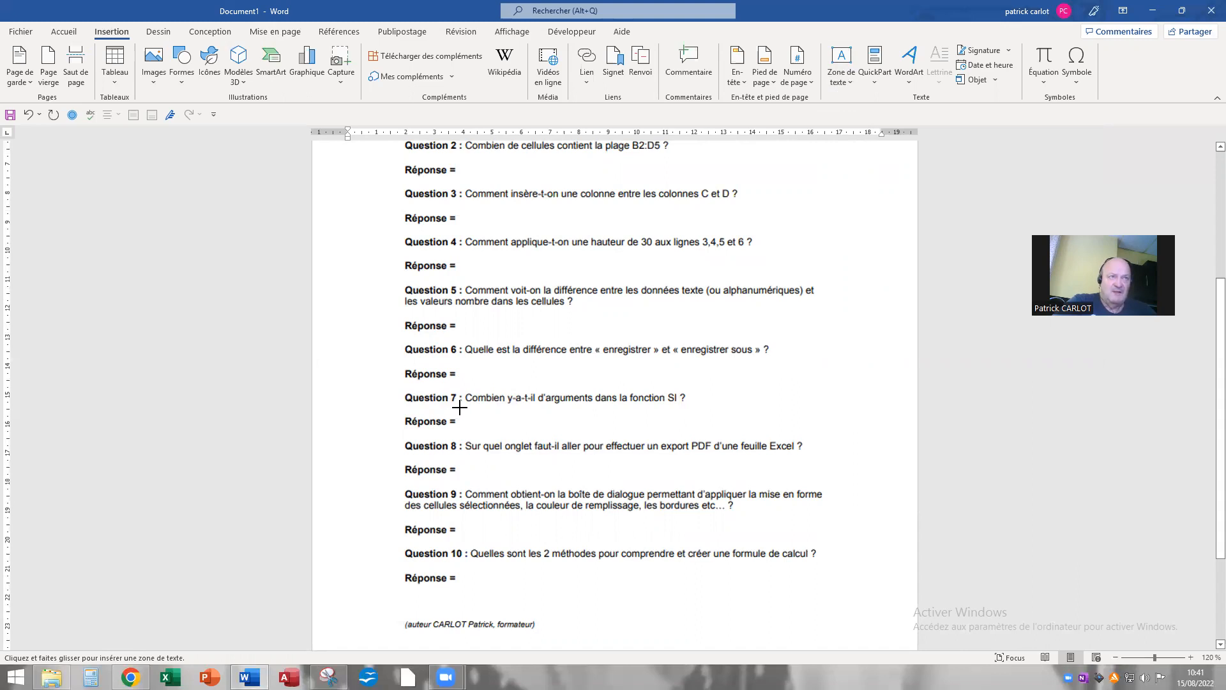
pyautogui.moveTo(465, 408); pyautogui.dragTo(822, 430)
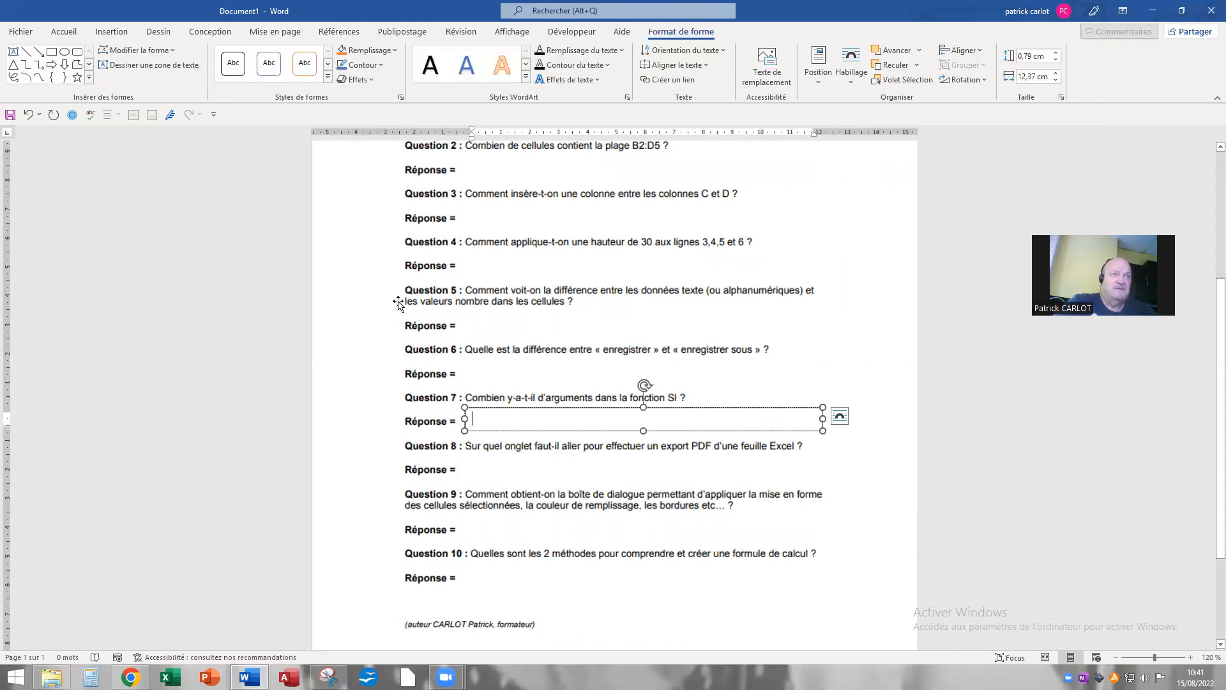
# Enter "3 arguments, test, valeur si vrai, valeur si faux" in bold red in the Question 7 answer box
pyautogui.click(64, 32)
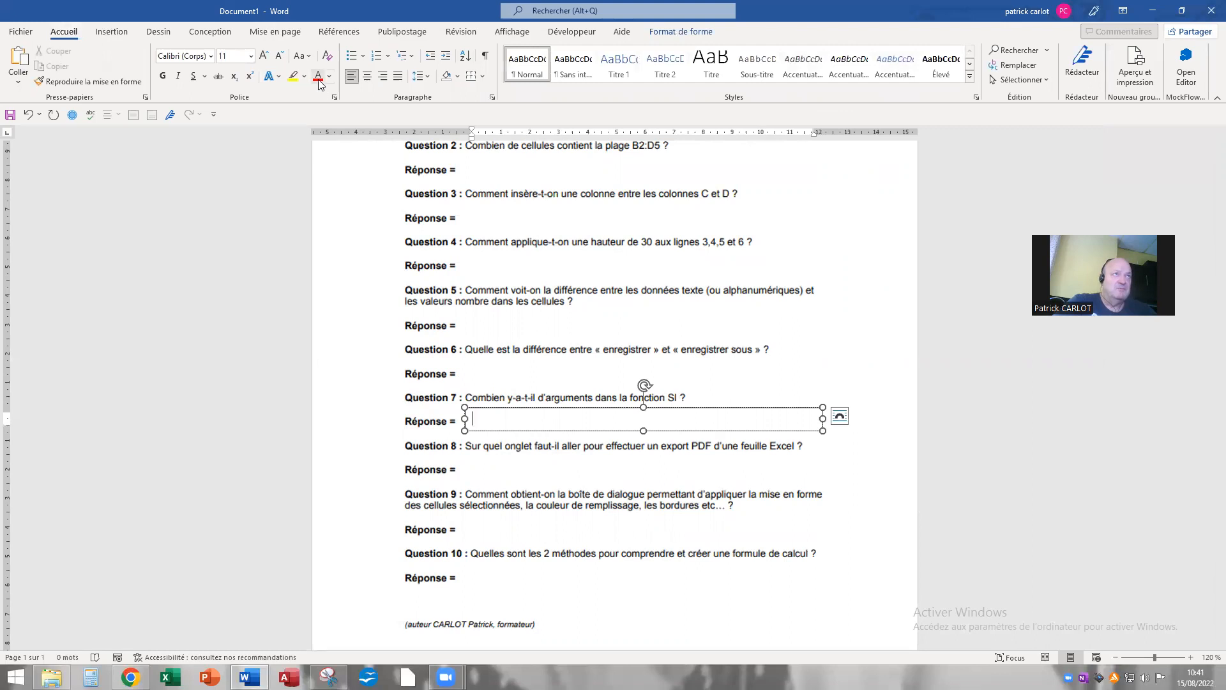
pyautogui.click(164, 78)
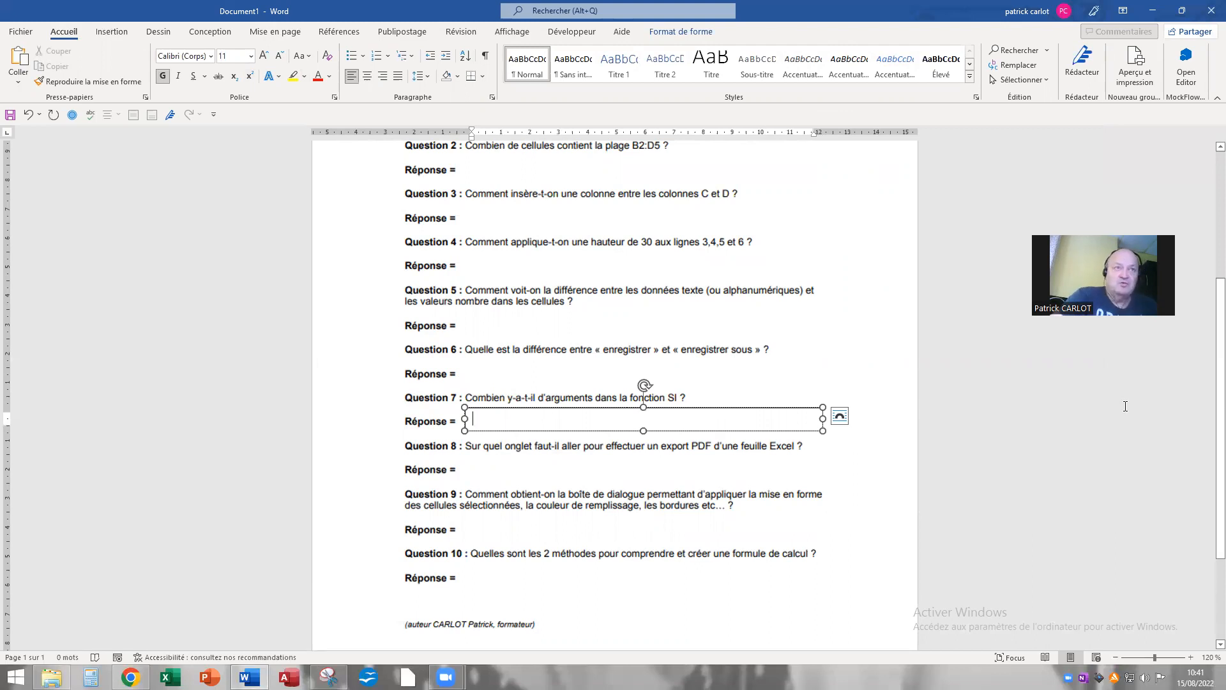
pyautogui.write('3')
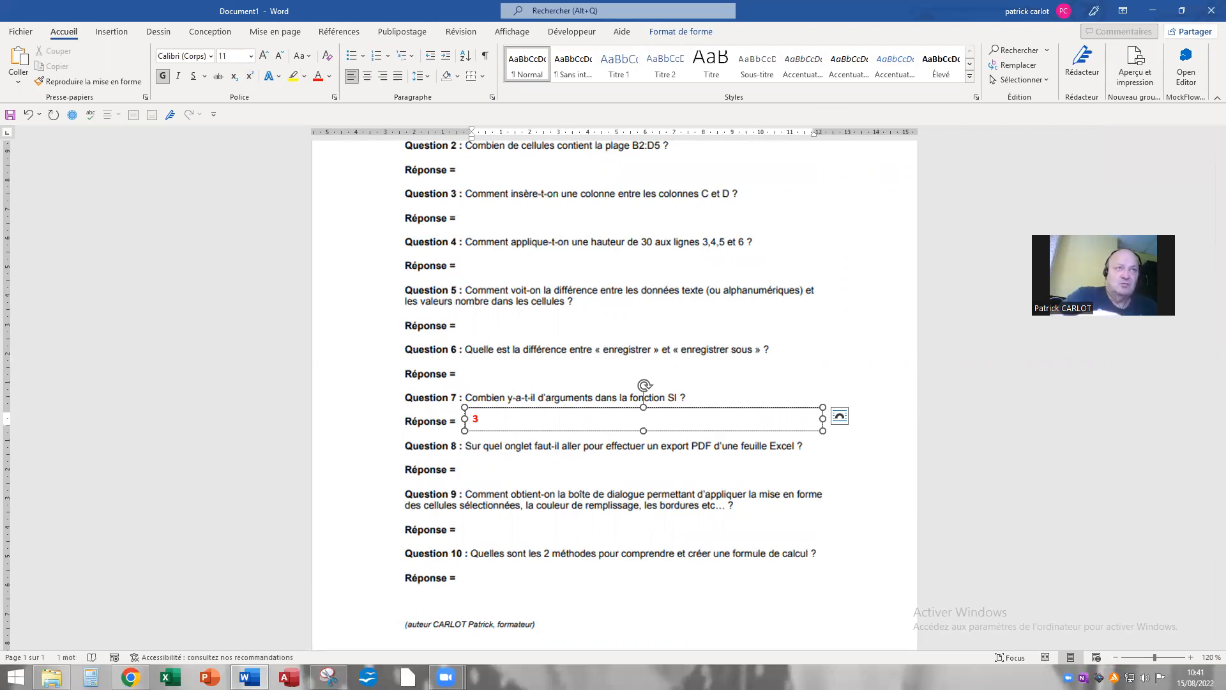
pyautogui.write(' arguments, test, valeur si vrai')
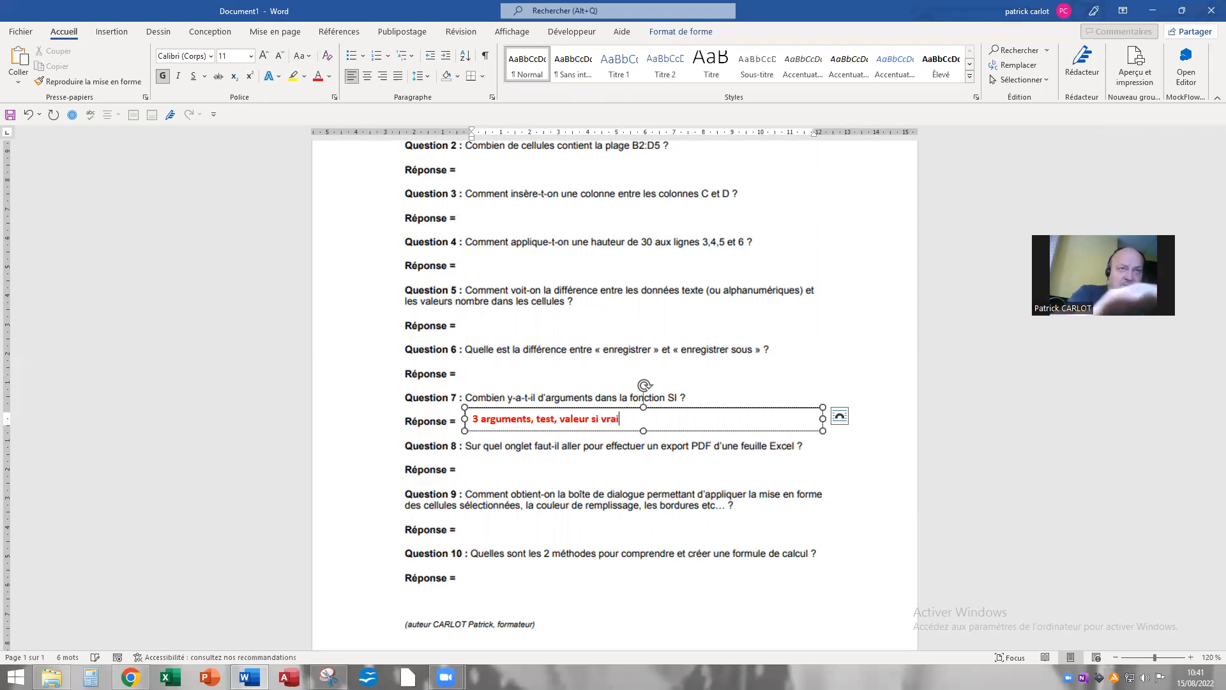
pyautogui.write(', valeur si faux')
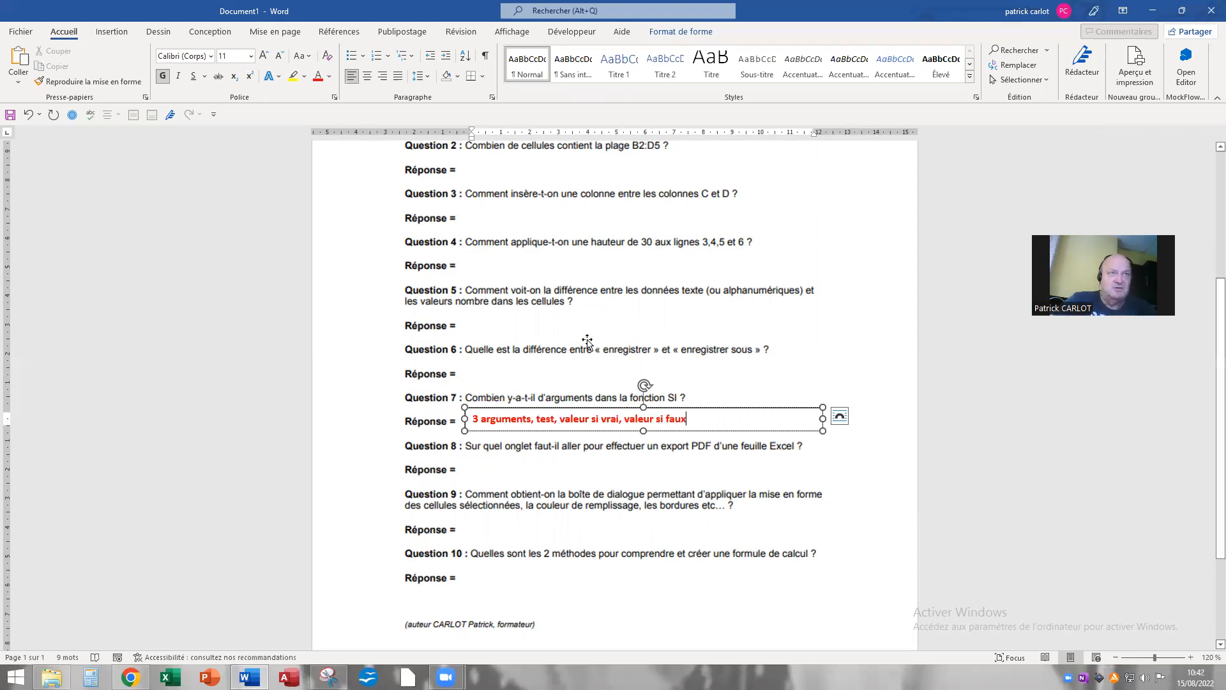
# Shift the Question 7 answer box slightly away from "Réponse =" and narrow it to fit its text
pyautogui.click(634, 332)
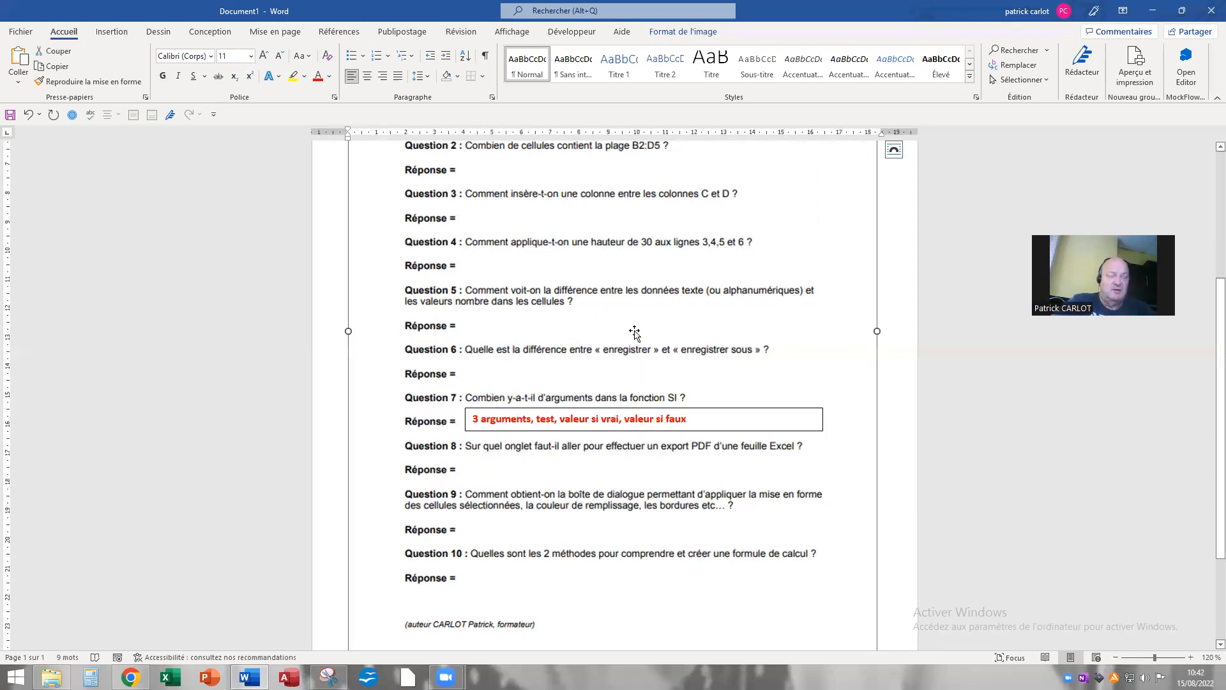
pyautogui.click(525, 430)
pyautogui.moveTo(525, 433)
pyautogui.mouseDown()
pyautogui.moveTo(548, 299)
pyautogui.moveTo(542, 476)
pyautogui.moveTo(531, 432)
pyautogui.mouseUp()
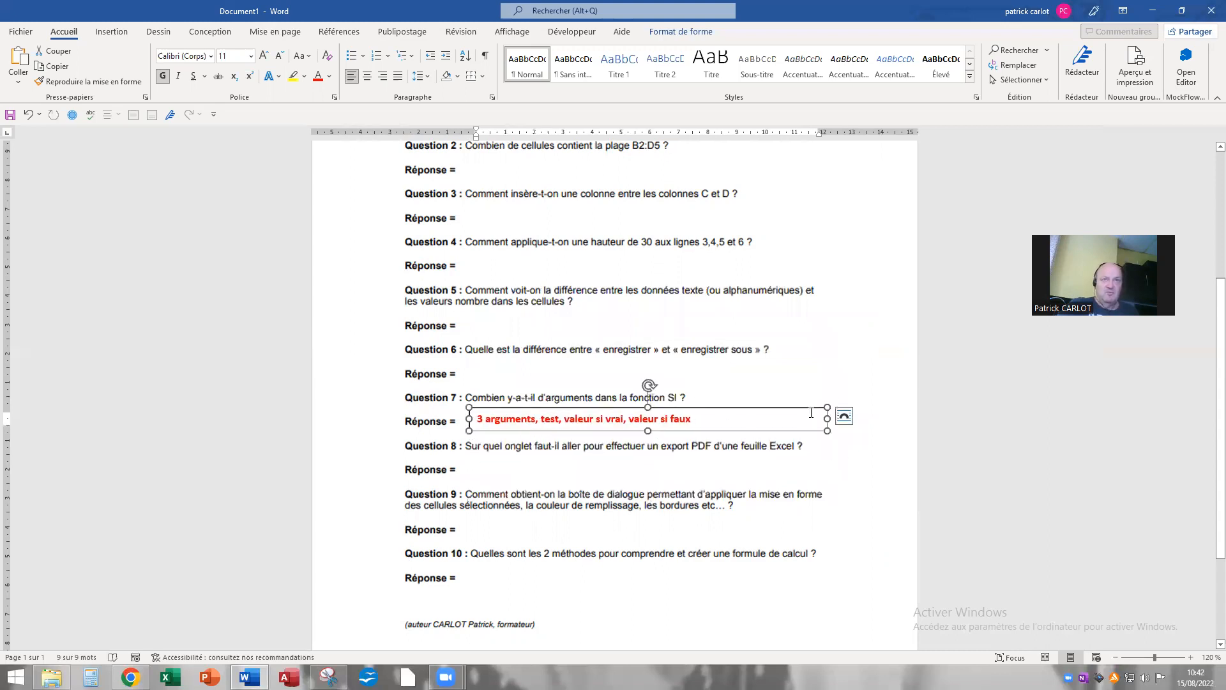
pyautogui.moveTo(827, 419); pyautogui.dragTo(704, 405)
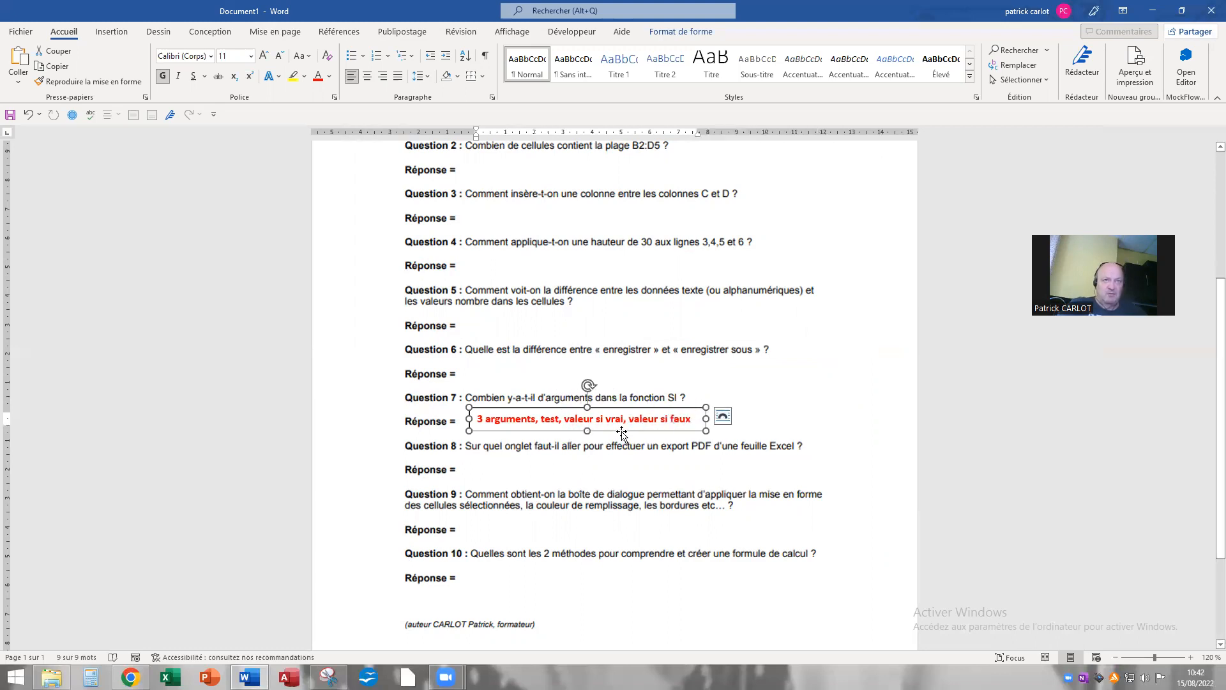
# Try placing a copy of the answer box over Question 8, and remove the copy
pyautogui.moveTo(622, 435); pyautogui.dragTo(629, 460)
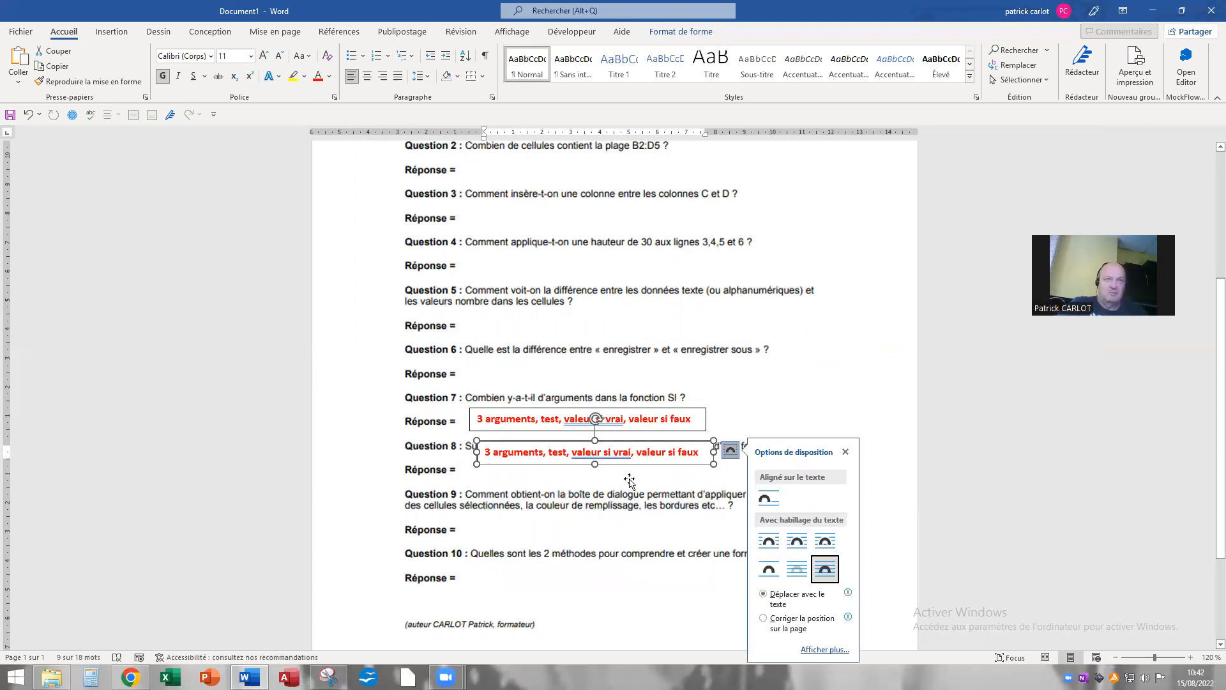
pyautogui.rightClick(687, 468)
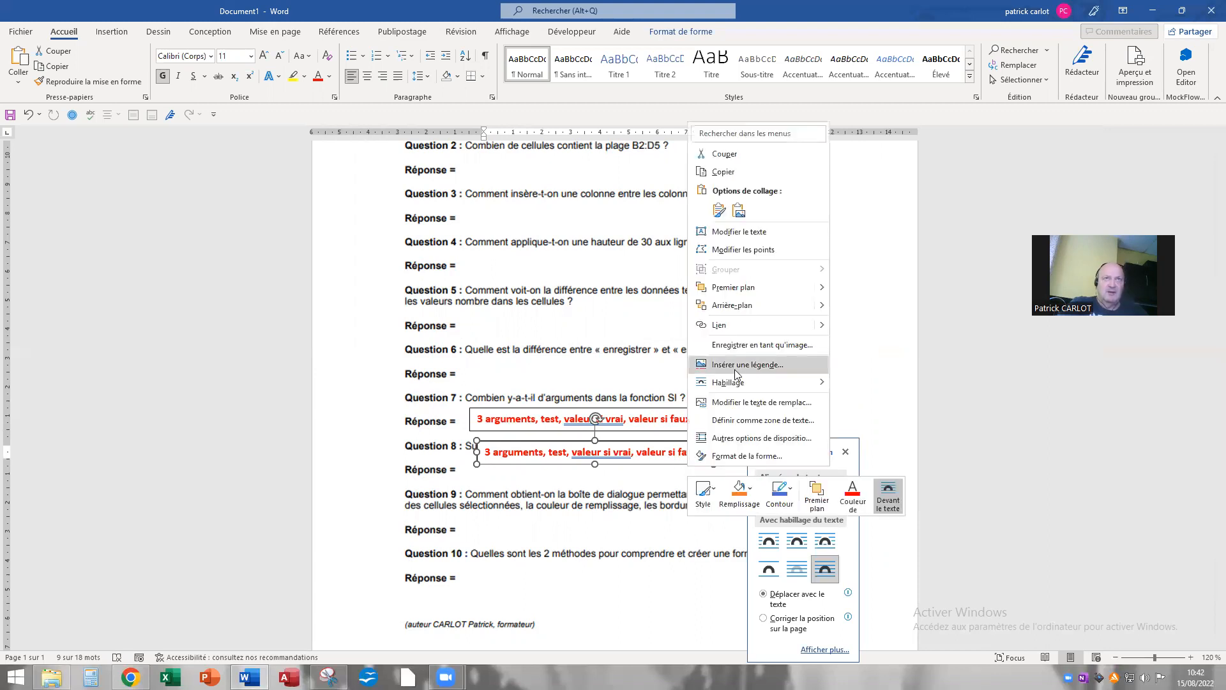
pyautogui.click(721, 156)
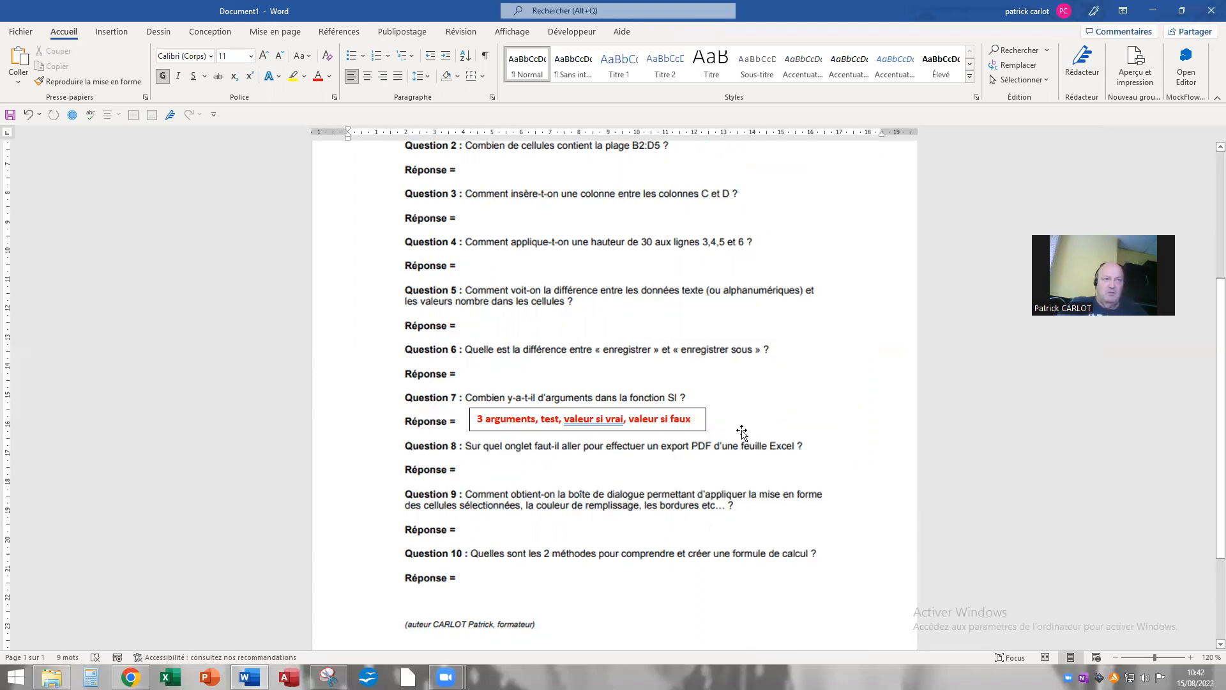
# Set the Question 7 answer box's outline to Aucun trait in the shape formatting options and deselect the box
pyautogui.click(650, 433)
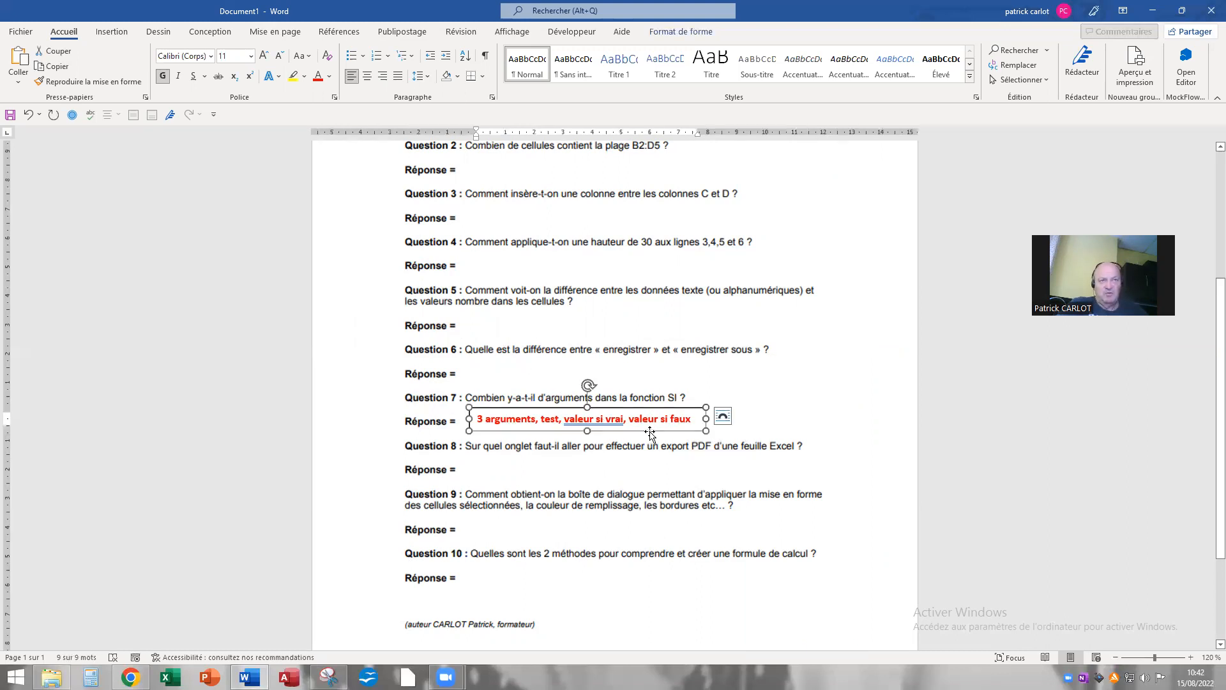
pyautogui.rightClick(649, 432)
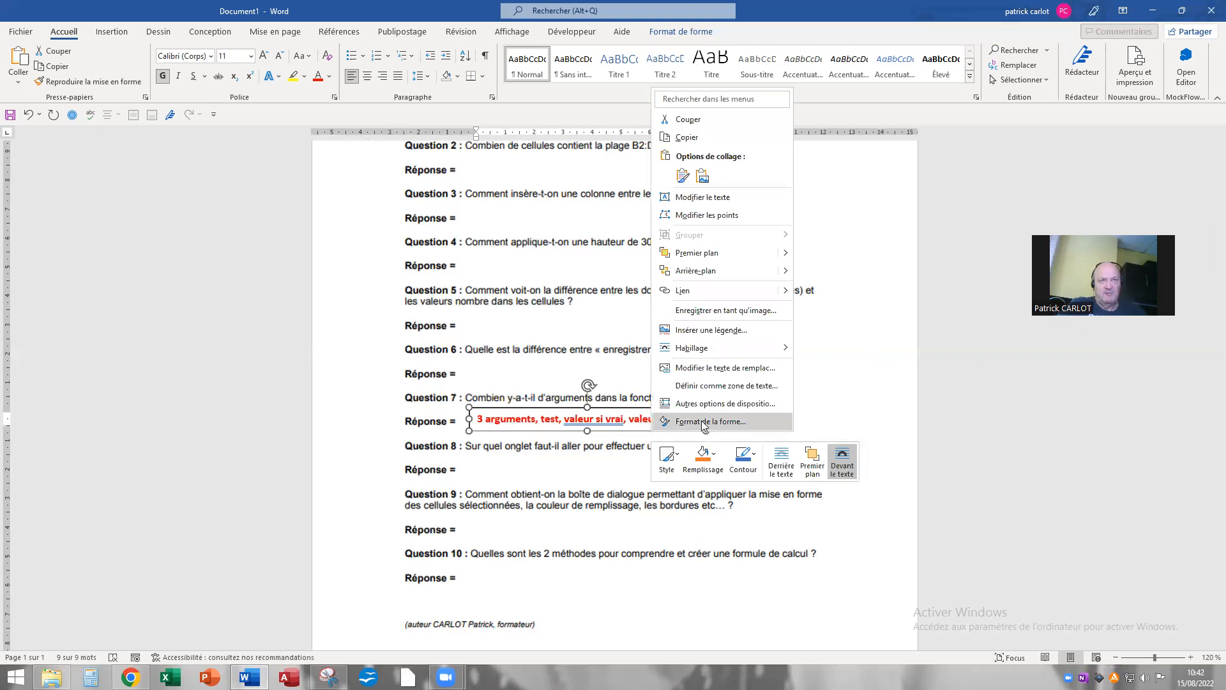
pyautogui.press('Escape')
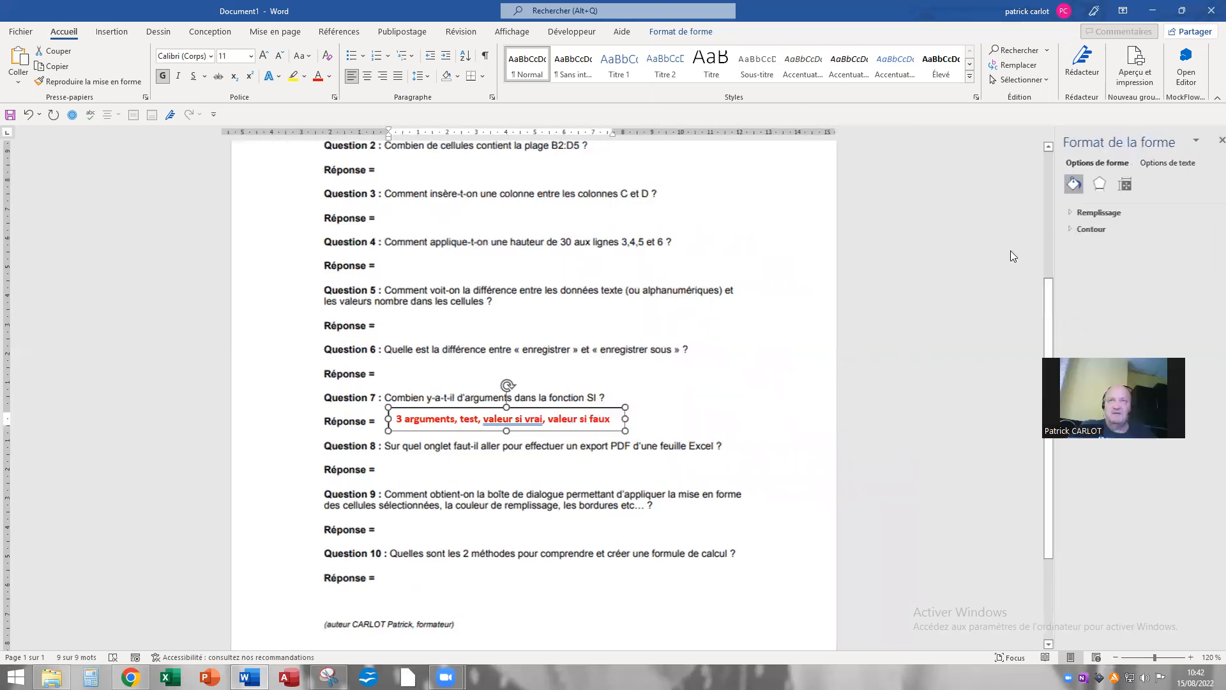
pyautogui.click(1076, 227)
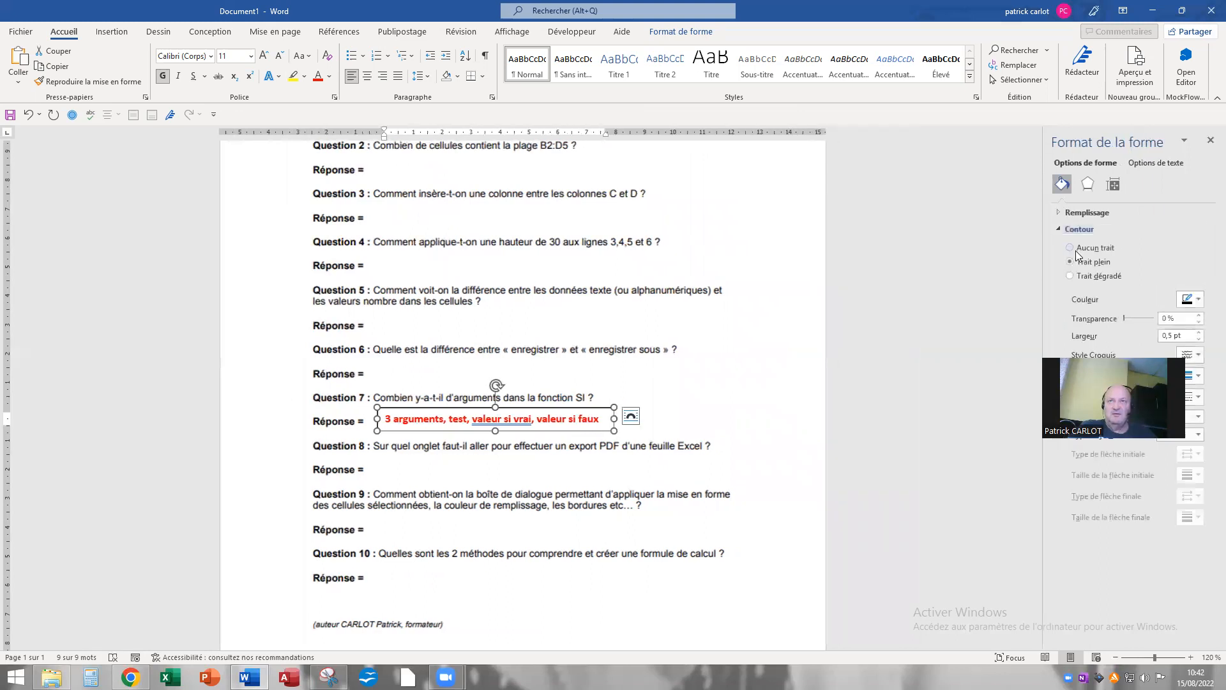
pyautogui.click(1071, 248)
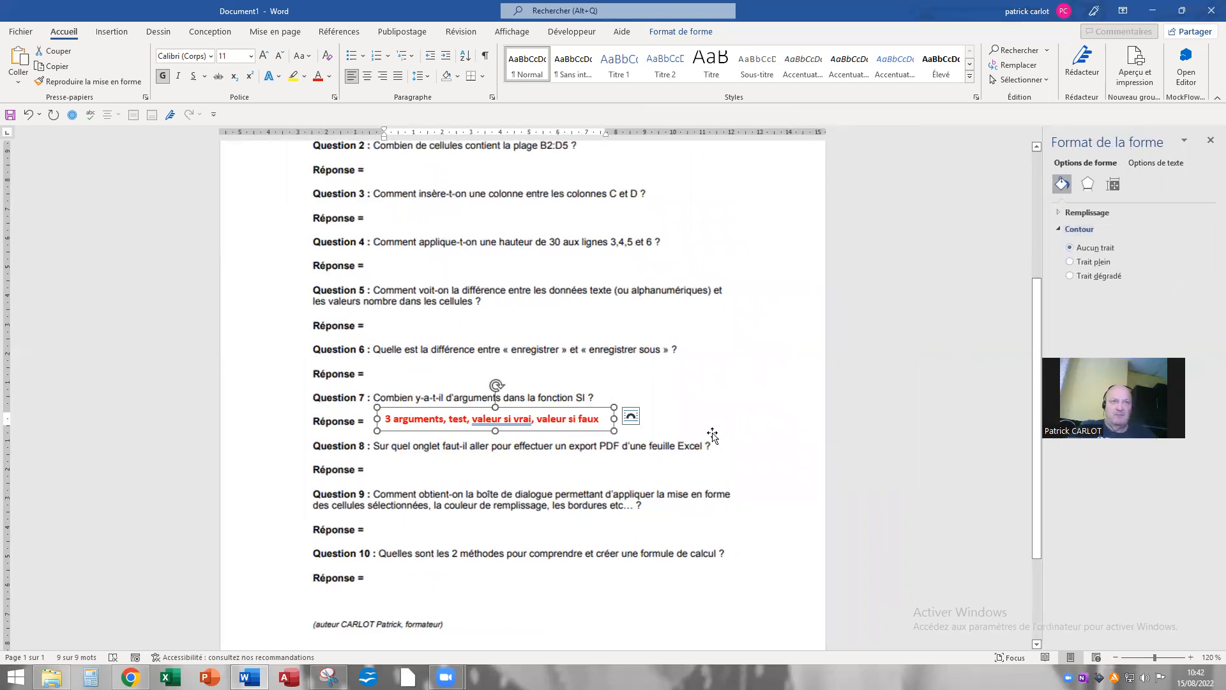
pyautogui.click(701, 409)
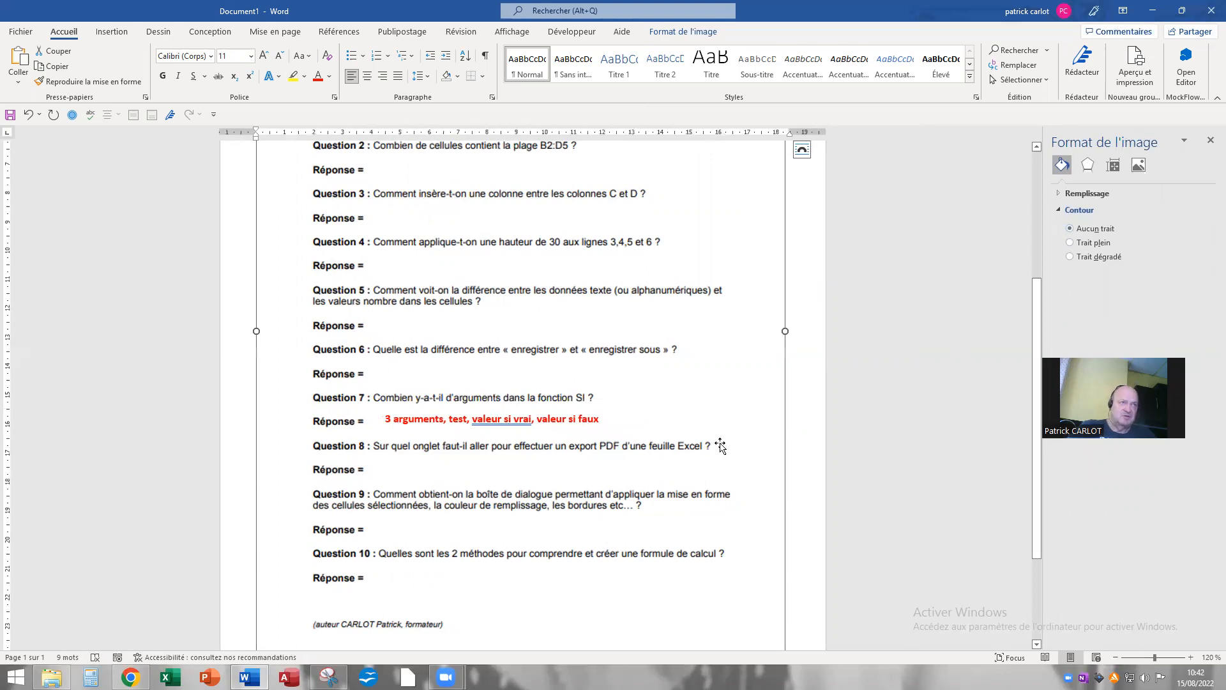
# Try placing a copy of the borderless answer box below Question 5, remove the copy and close the formatting options
pyautogui.click(450, 429)
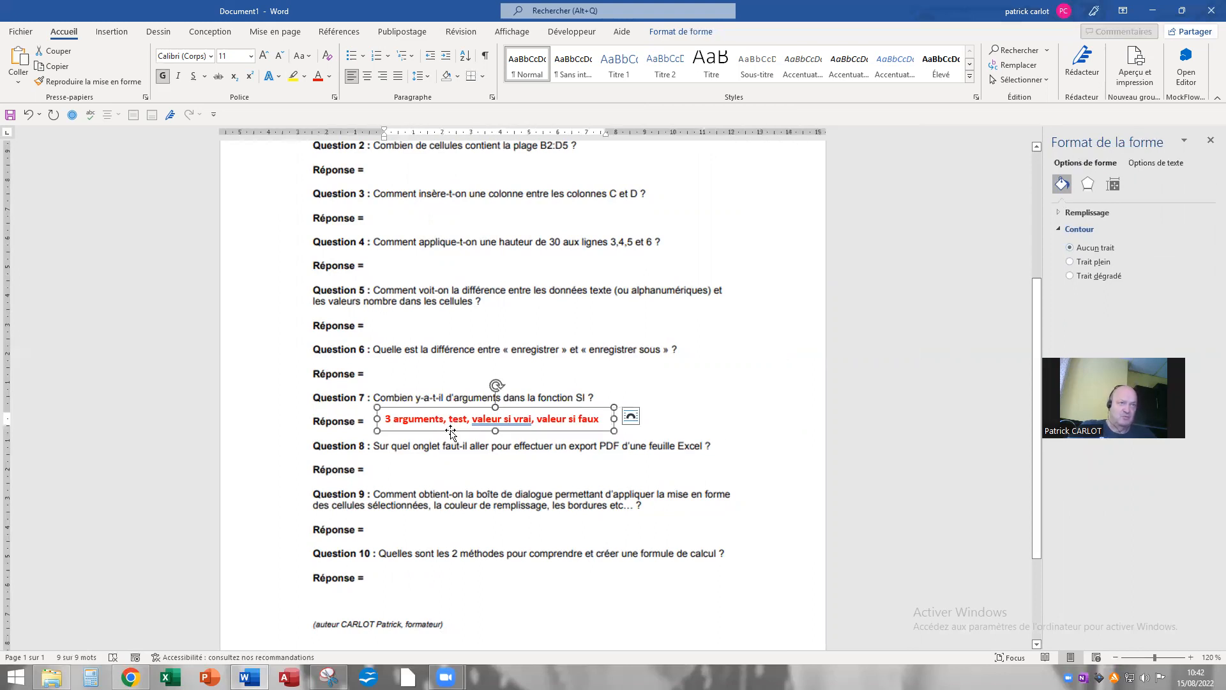
pyautogui.moveTo(452, 436); pyautogui.dragTo(508, 353)
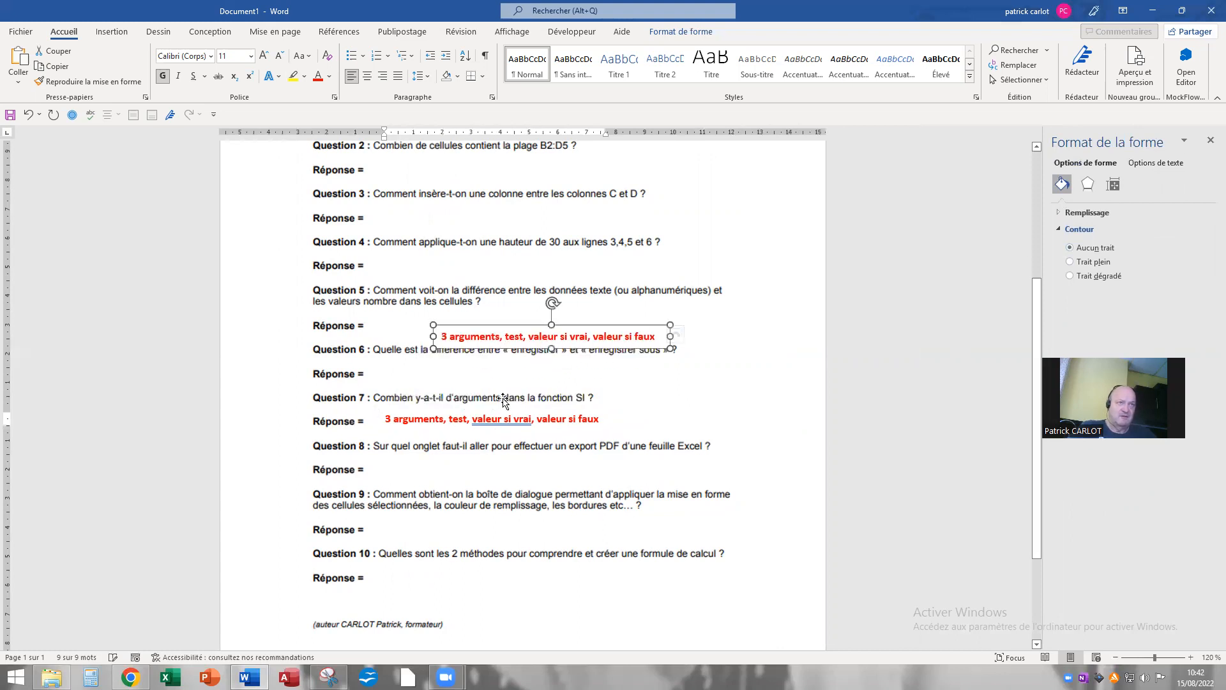
pyautogui.rightClick(628, 345)
pyautogui.click(683, 33)
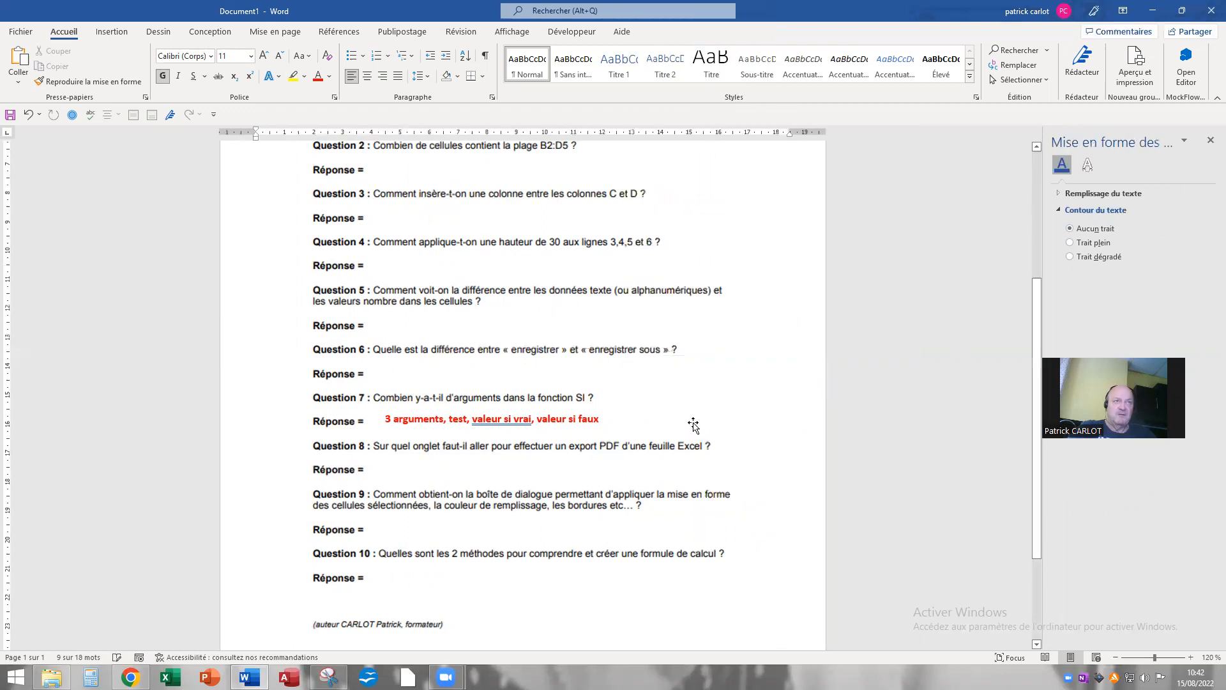
pyautogui.click(1209, 142)
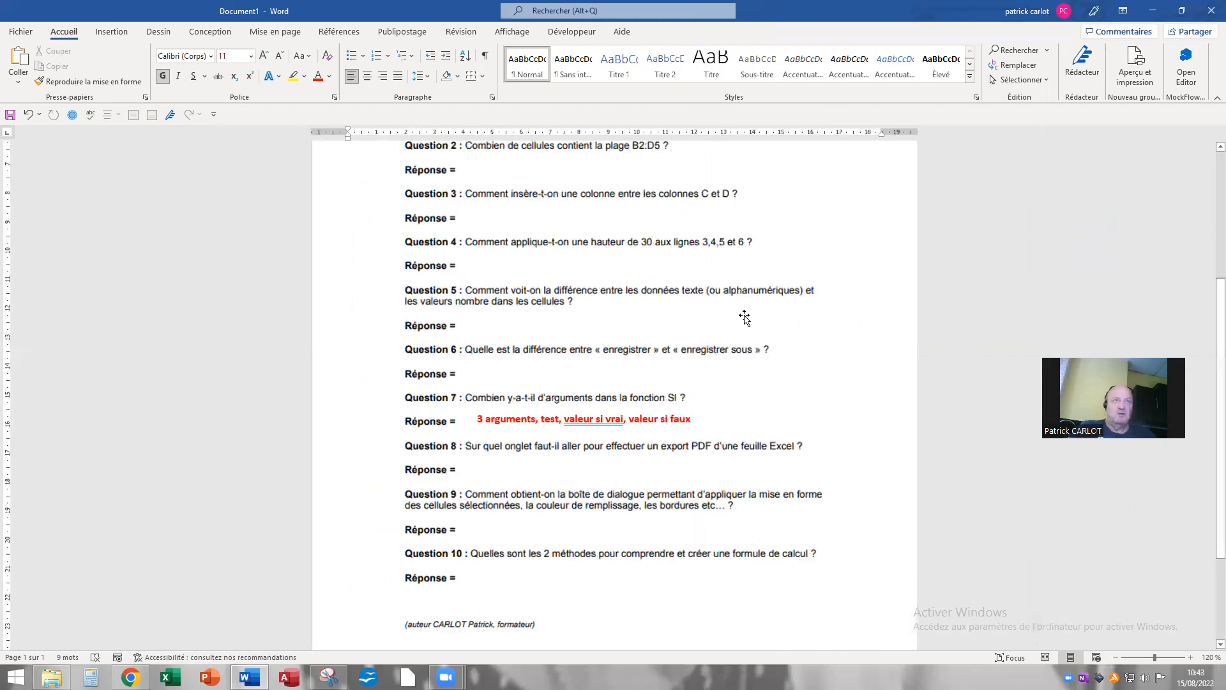
# Export the document to the Documents folder as the PDF file Doc1 with standard optimisation, and review the published page
pyautogui.click(21, 32)
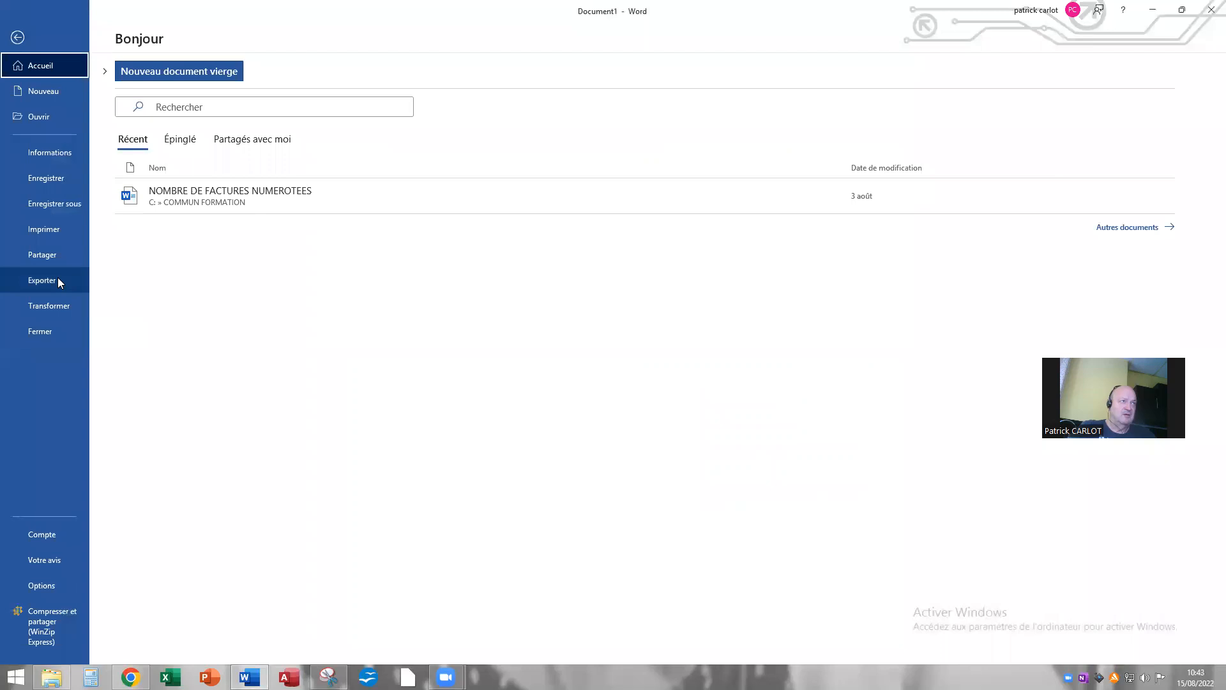
pyautogui.click(58, 279)
pyautogui.click(362, 179)
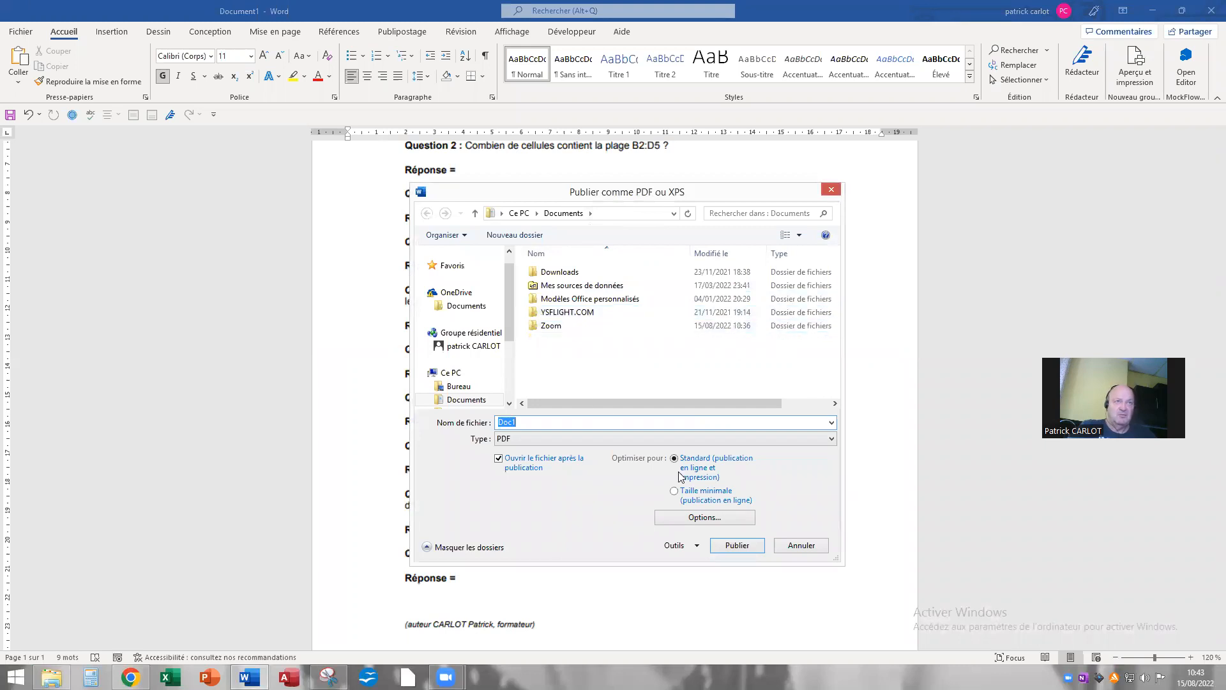
pyautogui.click(738, 546)
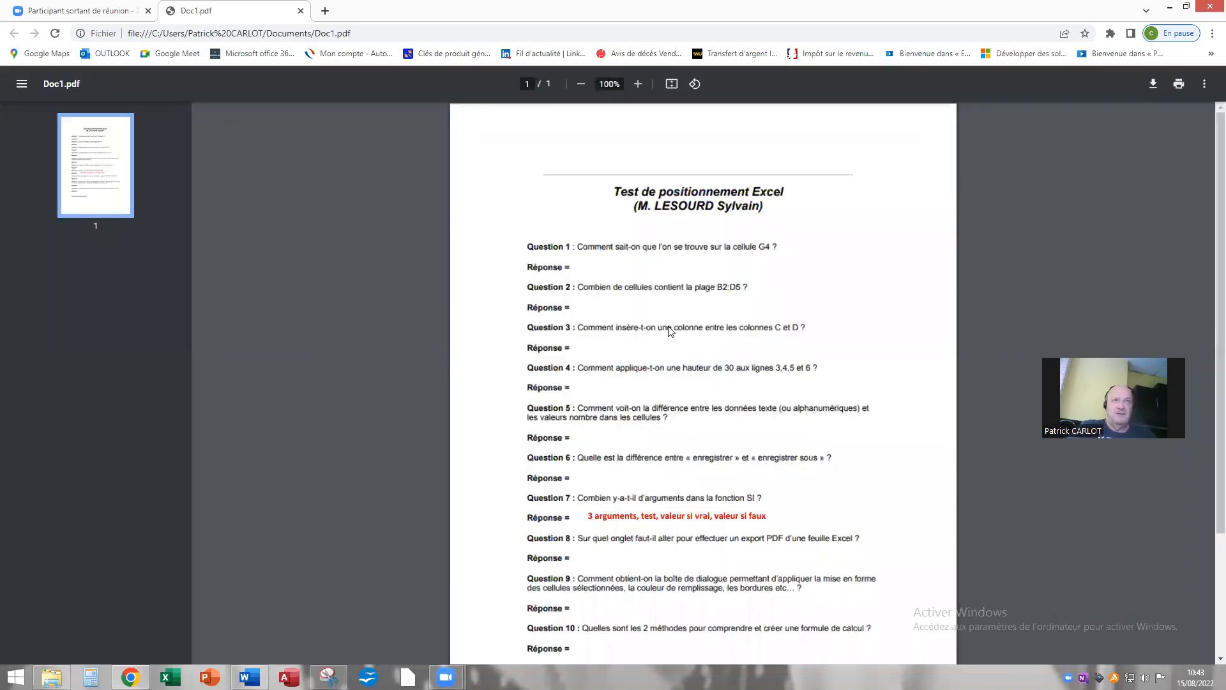
pyautogui.scroll(-3, 669, 328)
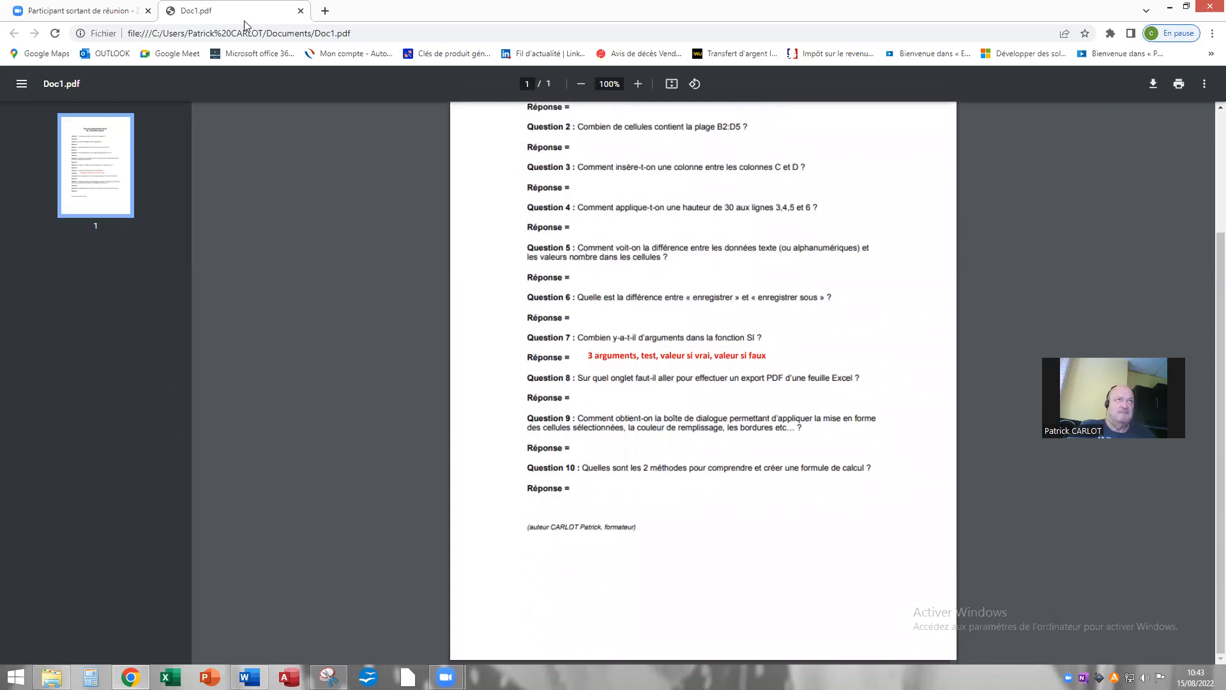